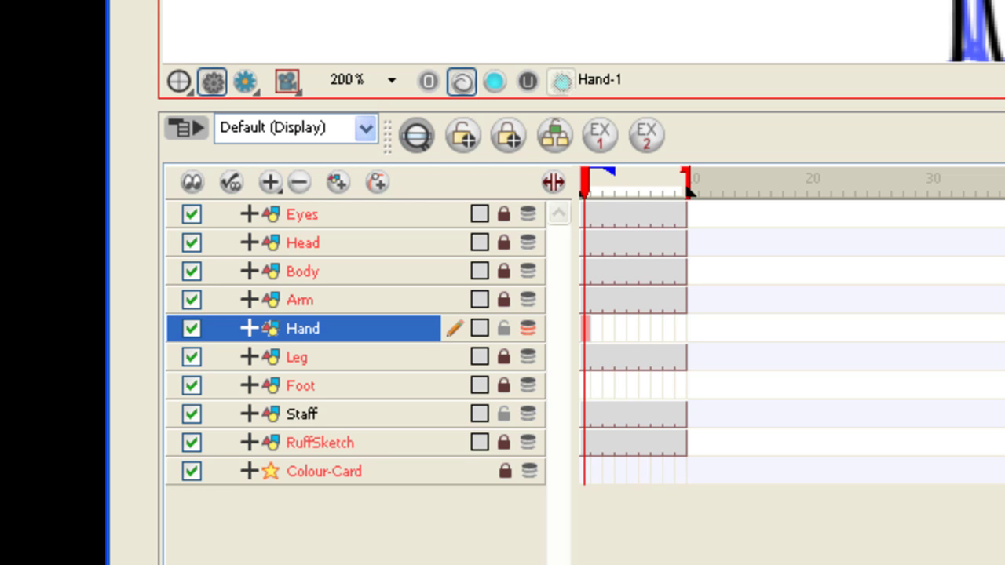
Ink a hand outline with fingers over the blue sketch on Hand frame 2
{"action": "left_click", "coordinate": [598, 330]}
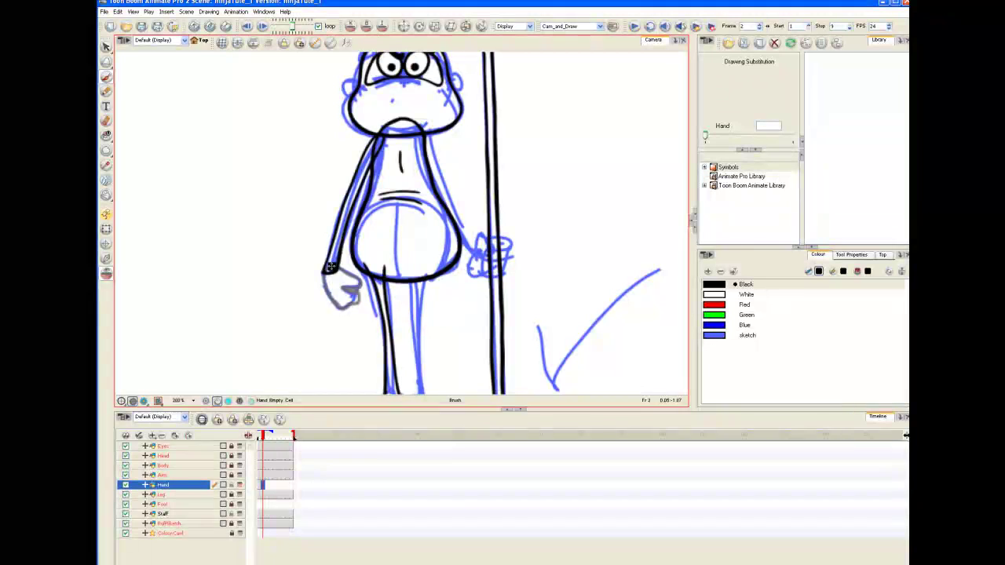
{"action": "left_click_drag", "start_coordinate": [329, 265], "coordinate": [318, 303]}
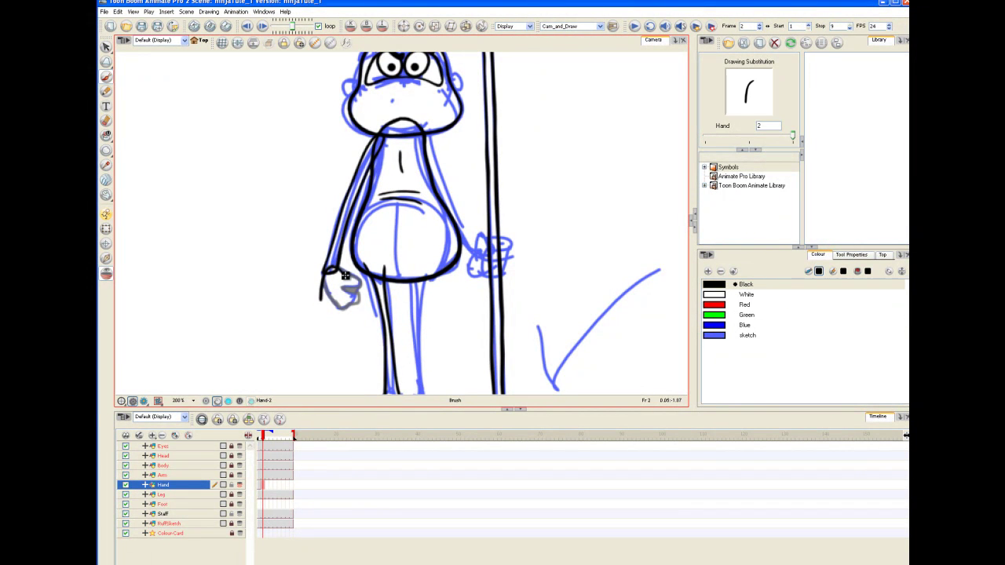
{"action": "mouse_move", "coordinate": [328, 272]}
{"action": "left_mouse_down"}
{"action": "mouse_move", "coordinate": [340, 306]}
{"action": "mouse_move", "coordinate": [328, 325]}
{"action": "left_mouse_up"}
{"action": "left_click_drag", "start_coordinate": [319, 289], "coordinate": [323, 325]}
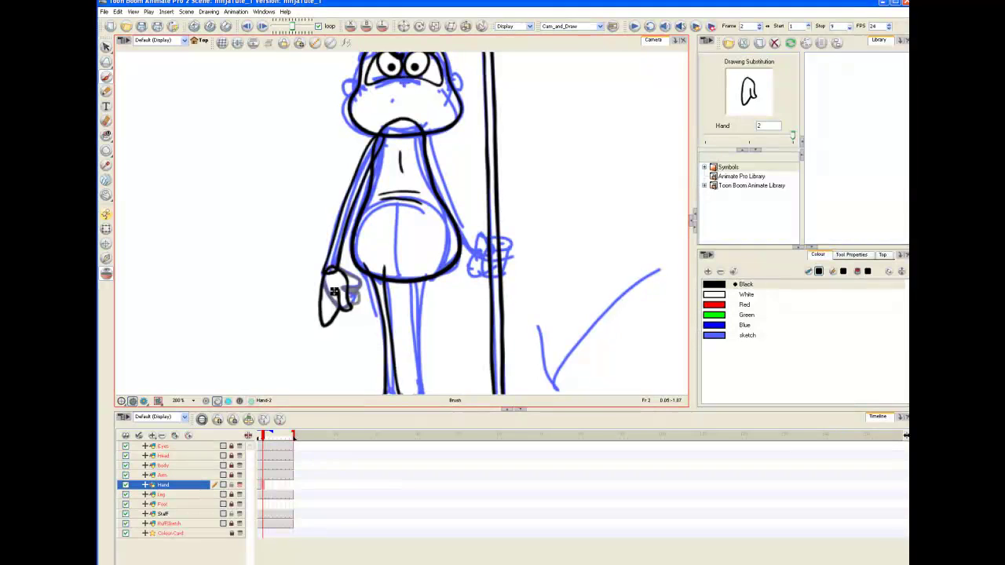
{"action": "left_click_drag", "start_coordinate": [330, 289], "coordinate": [327, 323]}
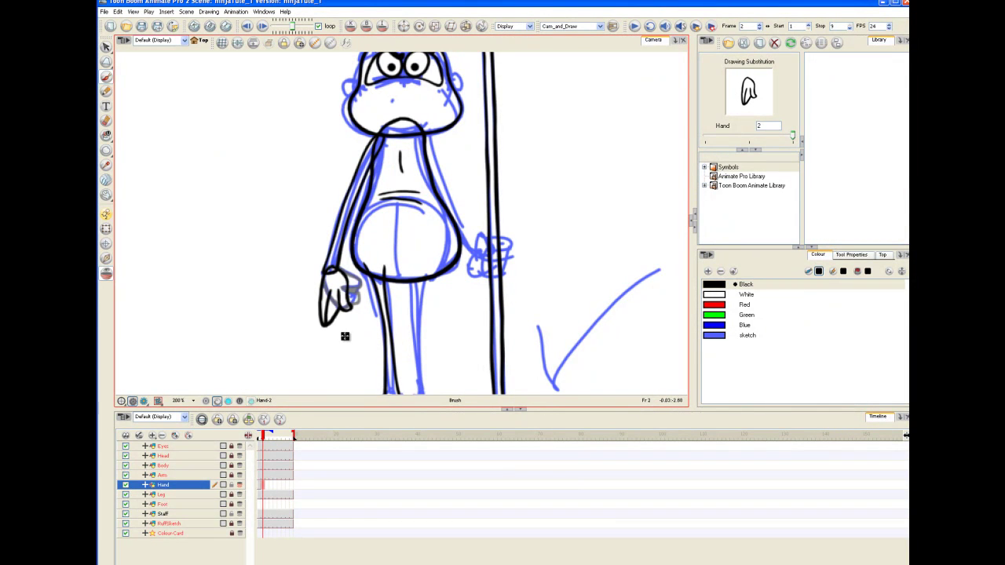
{"action": "left_click", "coordinate": [268, 487]}
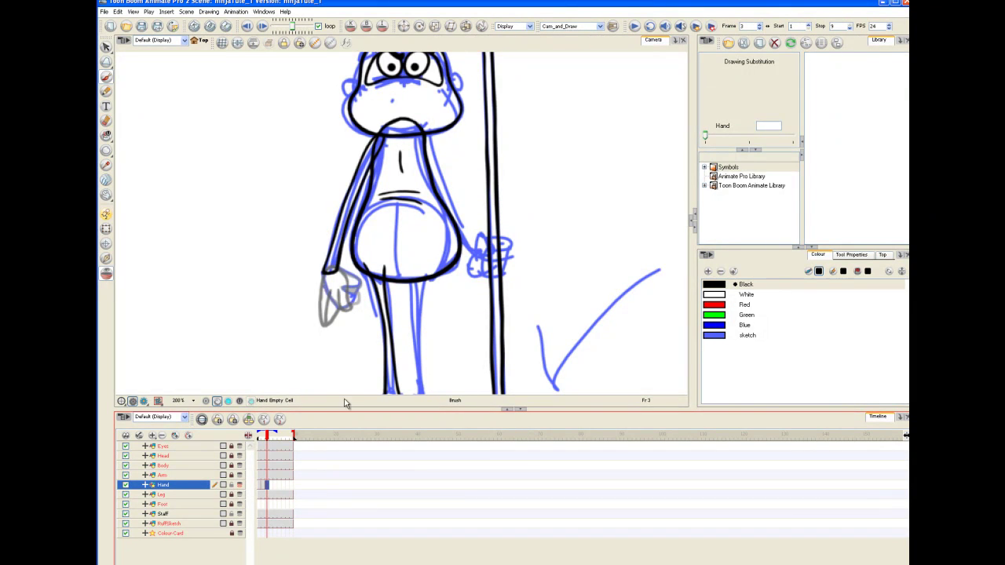
Ink a clenched fist with curled fingers on Hand frame 3
{"action": "mouse_move", "coordinate": [312, 293]}
{"action": "left_mouse_down"}
{"action": "mouse_move", "coordinate": [317, 277]}
{"action": "mouse_move", "coordinate": [322, 300]}
{"action": "mouse_move", "coordinate": [311, 290]}
{"action": "left_mouse_up"}
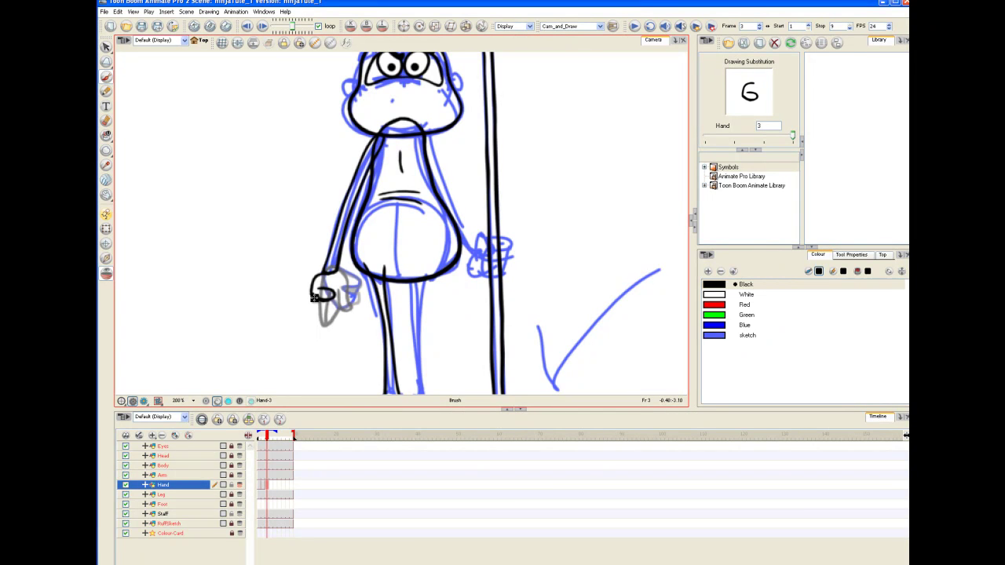
{"action": "left_click_drag", "start_coordinate": [325, 303], "coordinate": [339, 311]}
{"action": "mouse_move", "coordinate": [341, 303]}
{"action": "left_mouse_down"}
{"action": "mouse_move", "coordinate": [350, 311]}
{"action": "mouse_move", "coordinate": [334, 275]}
{"action": "left_mouse_up"}
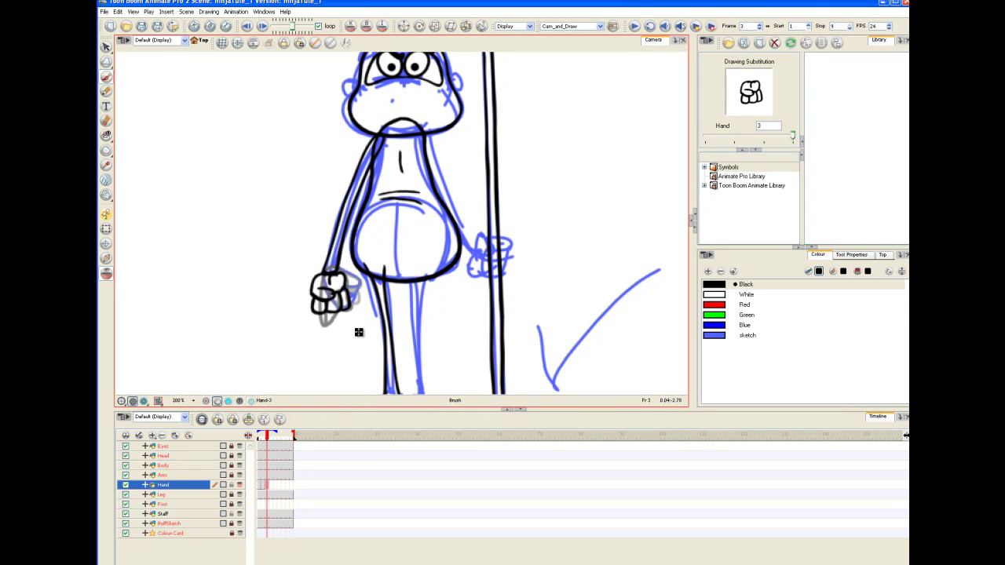
{"action": "left_click", "coordinate": [271, 488]}
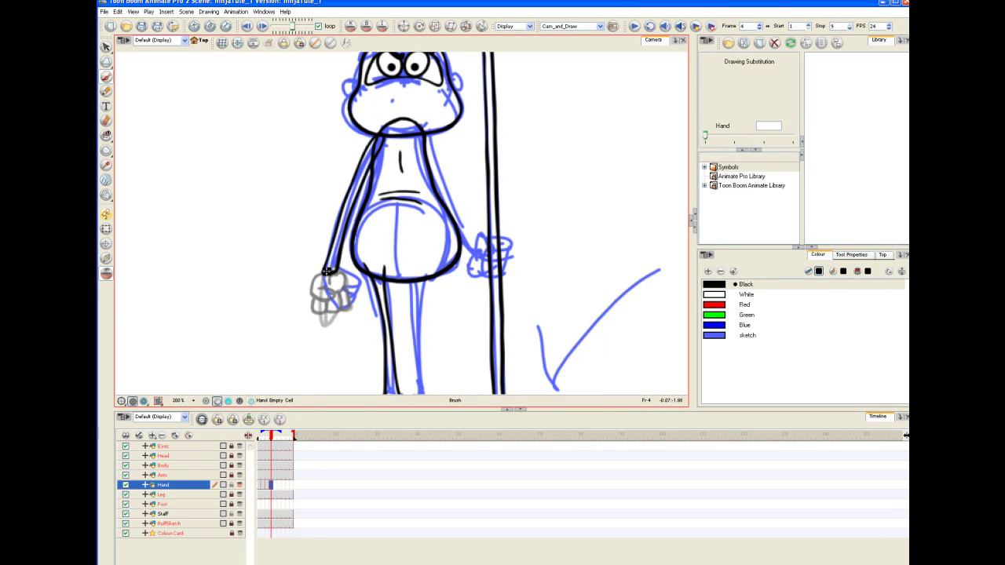
Ink a new hand drawing on frame 4 of the Hand layer
{"action": "left_click_drag", "start_coordinate": [353, 293], "coordinate": [351, 305]}
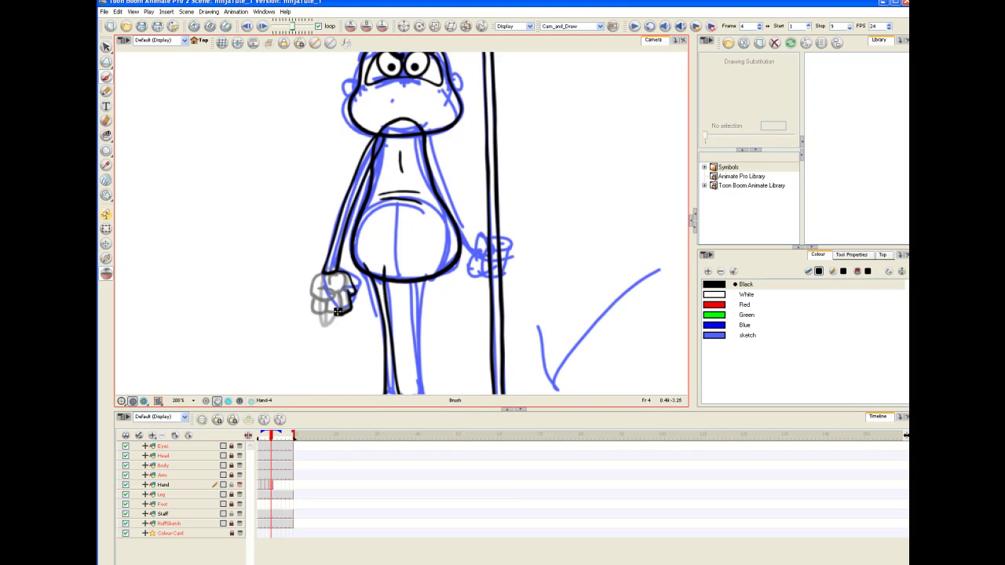
{"action": "mouse_move", "coordinate": [336, 309]}
{"action": "left_mouse_down"}
{"action": "mouse_move", "coordinate": [313, 308]}
{"action": "mouse_move", "coordinate": [318, 273]}
{"action": "left_mouse_up"}
{"action": "left_click_drag", "start_coordinate": [350, 305], "coordinate": [357, 322]}
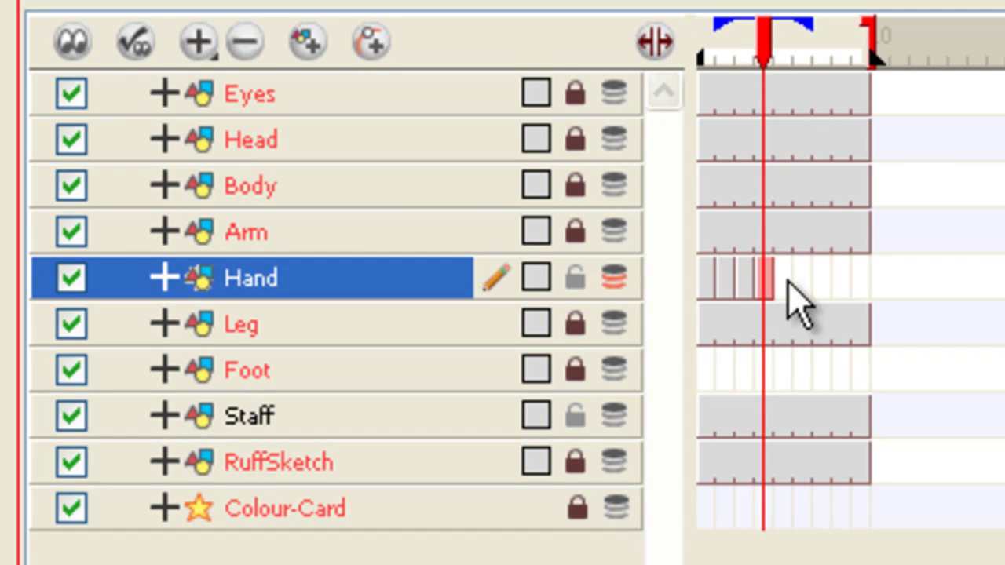
Ink an open hand pointing down on Hand frame 5
{"action": "left_click", "coordinate": [783, 280]}
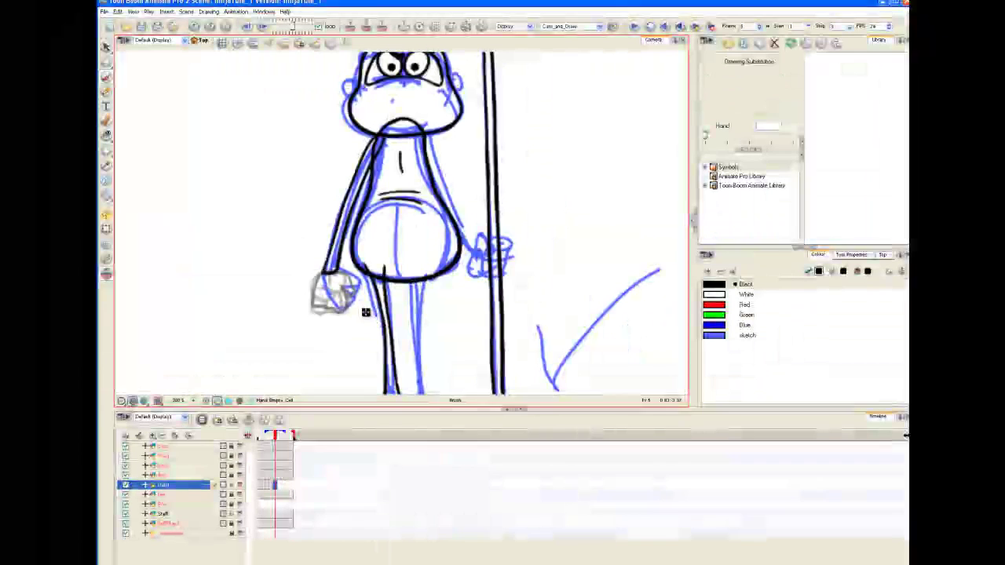
{"action": "mouse_move", "coordinate": [315, 327]}
{"action": "left_mouse_down"}
{"action": "mouse_move", "coordinate": [322, 274]}
{"action": "mouse_move", "coordinate": [338, 275]}
{"action": "mouse_move", "coordinate": [347, 309]}
{"action": "left_mouse_up"}
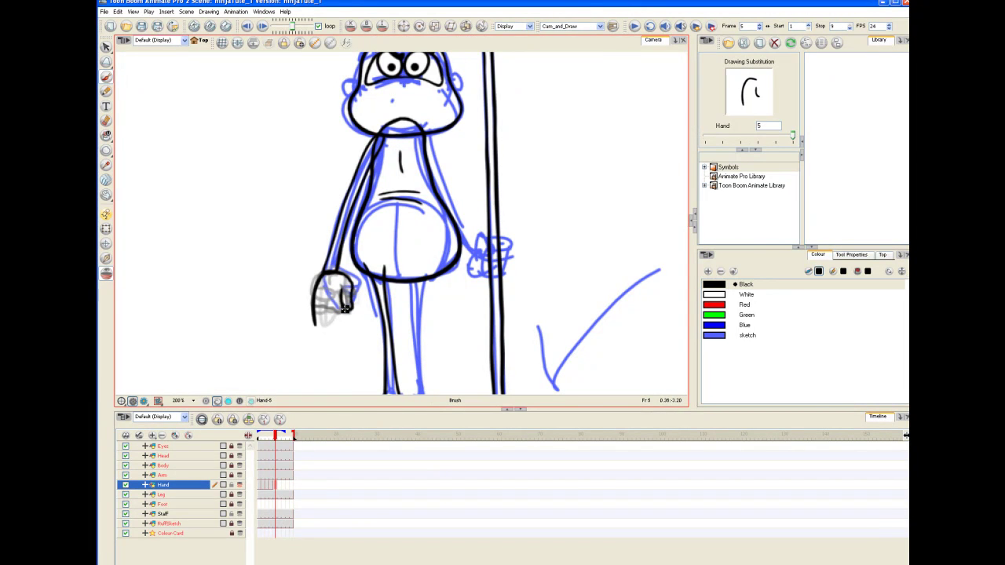
{"action": "mouse_move", "coordinate": [337, 273]}
{"action": "left_mouse_down"}
{"action": "mouse_move", "coordinate": [320, 314]}
{"action": "mouse_move", "coordinate": [332, 325]}
{"action": "left_mouse_up"}
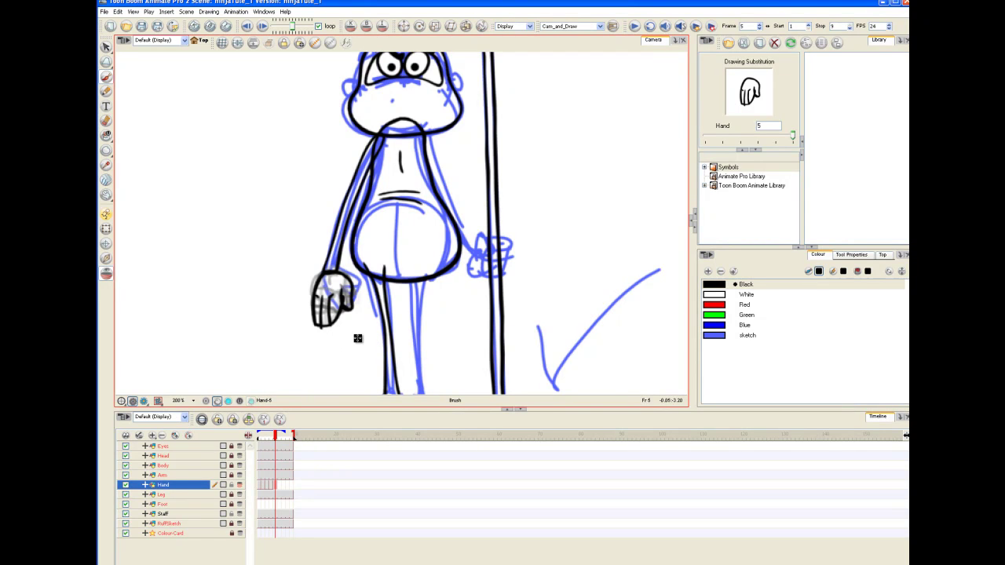
Slightly reshape the frame 5 hand's corners with the Perspective tool
{"action": "left_click", "coordinate": [107, 63]}
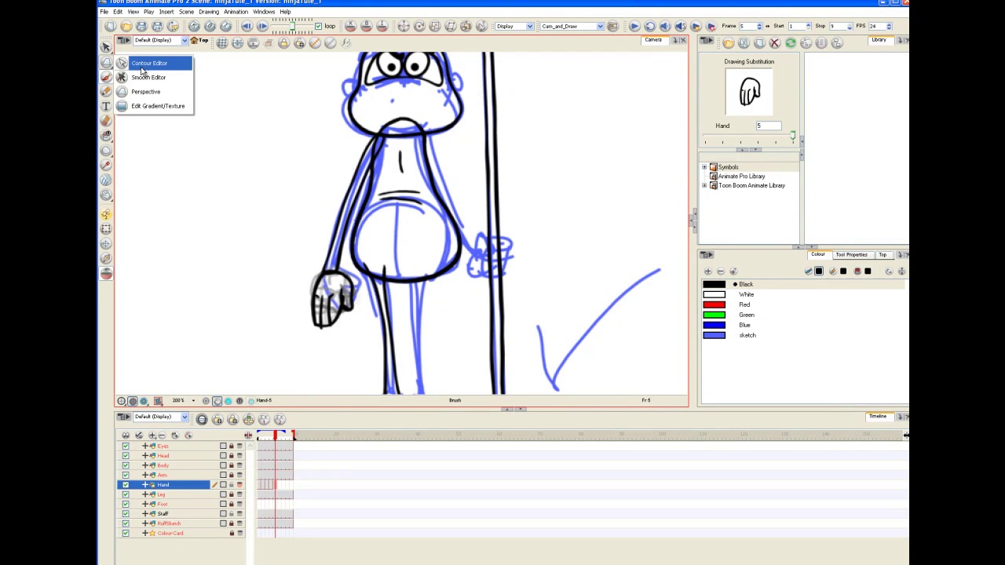
{"action": "left_click", "coordinate": [145, 92]}
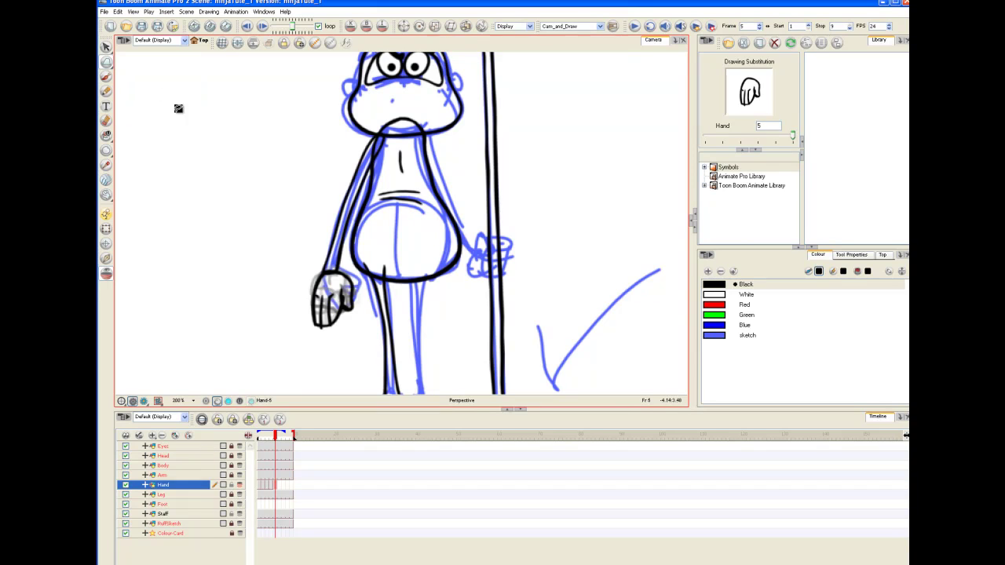
{"action": "left_click", "coordinate": [330, 279]}
{"action": "left_click_drag", "start_coordinate": [357, 271], "coordinate": [353, 271]}
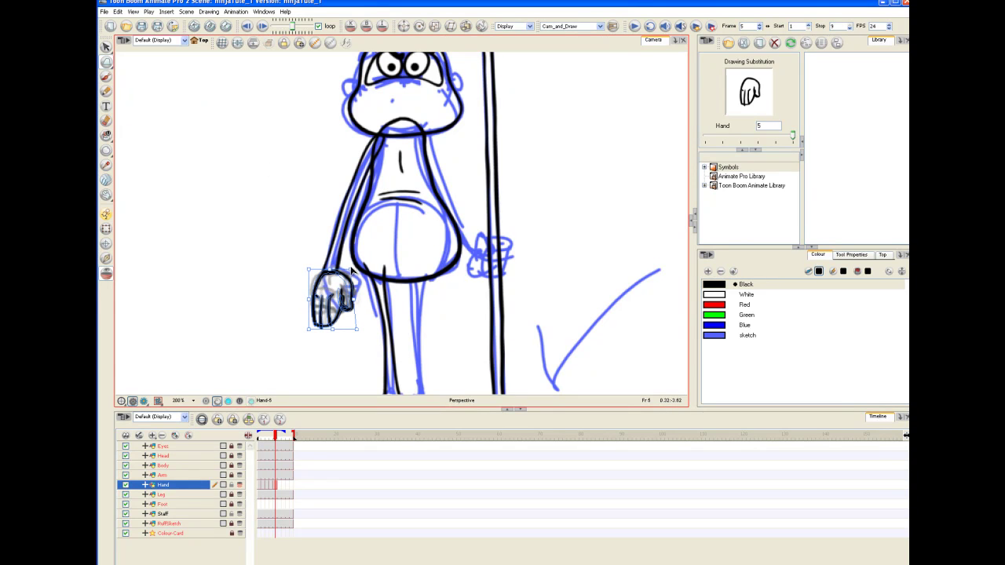
{"action": "left_click_drag", "start_coordinate": [357, 333], "coordinate": [354, 325]}
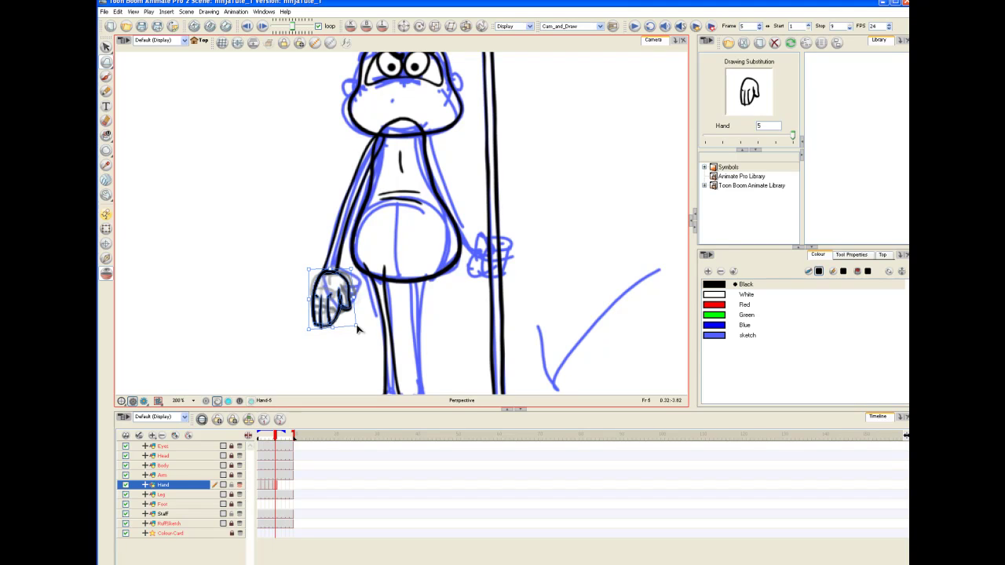
{"action": "left_click_drag", "start_coordinate": [310, 270], "coordinate": [314, 275]}
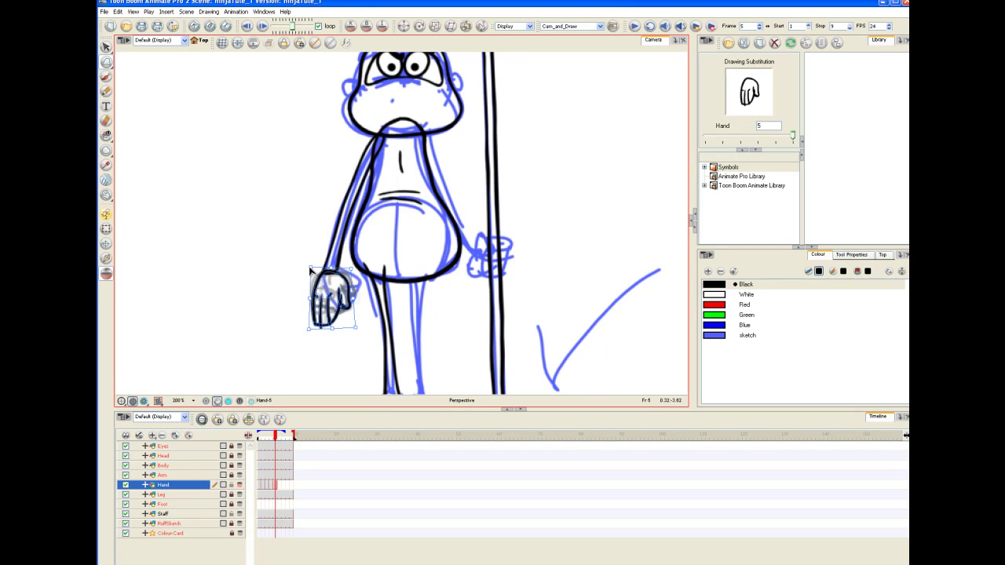
{"action": "left_click", "coordinate": [308, 346]}
Hide the blue RuffSketch layer and flip through the hand drawings
{"action": "left_click", "coordinate": [312, 454]}
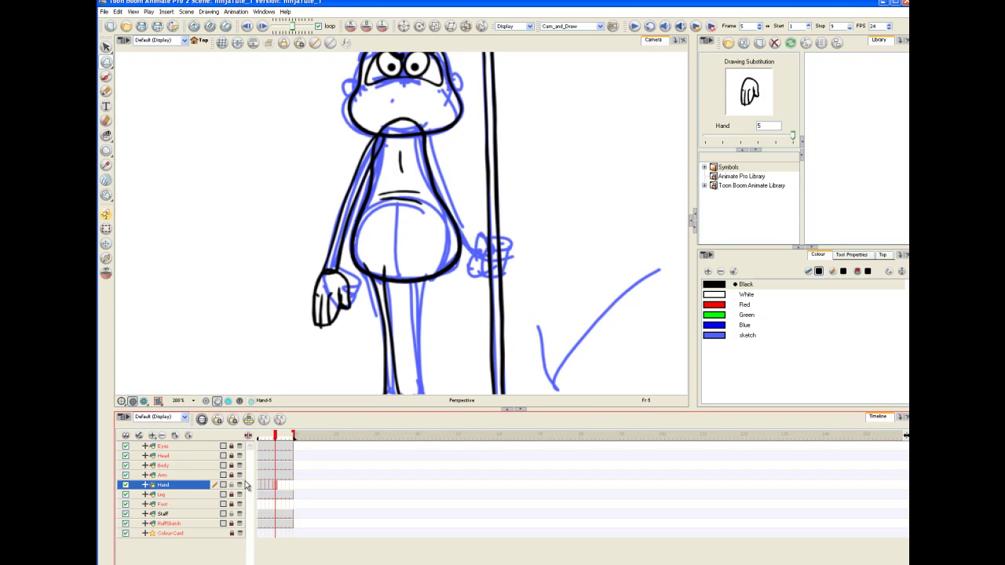
{"action": "left_click", "coordinate": [126, 523]}
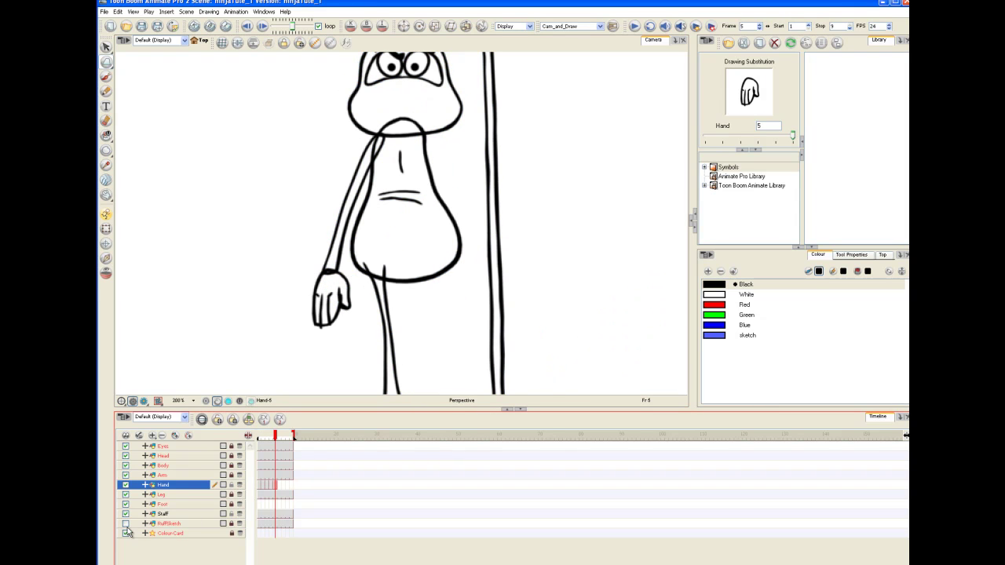
{"action": "left_click", "coordinate": [273, 436]}
{"action": "mouse_move", "coordinate": [266, 436]}
{"action": "left_mouse_down"}
{"action": "mouse_move", "coordinate": [259, 430]}
{"action": "mouse_move", "coordinate": [279, 432]}
{"action": "left_mouse_up"}
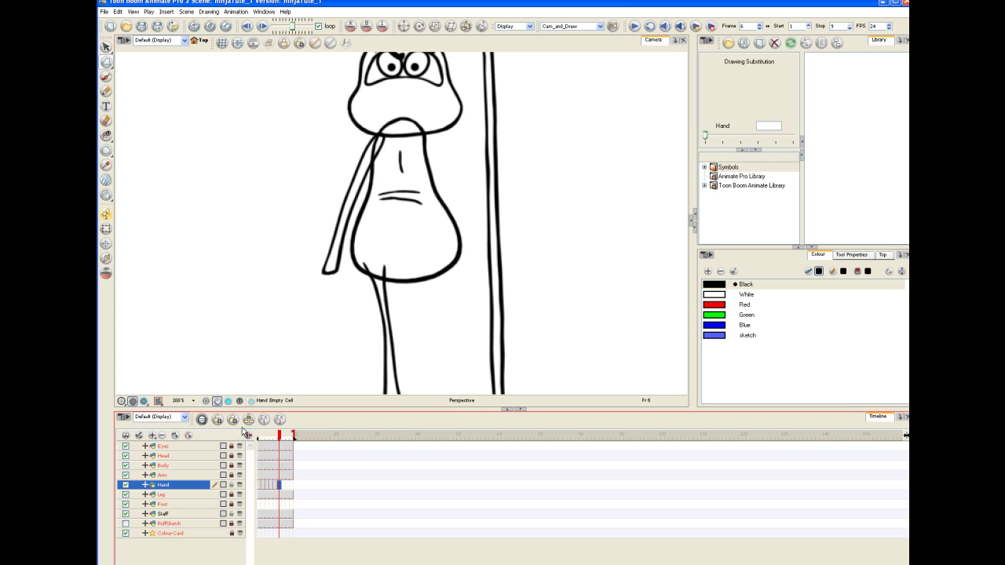
Turn on onion skin and trace a new hand with fingers on Hand frame 6
{"action": "left_click", "coordinate": [247, 434]}
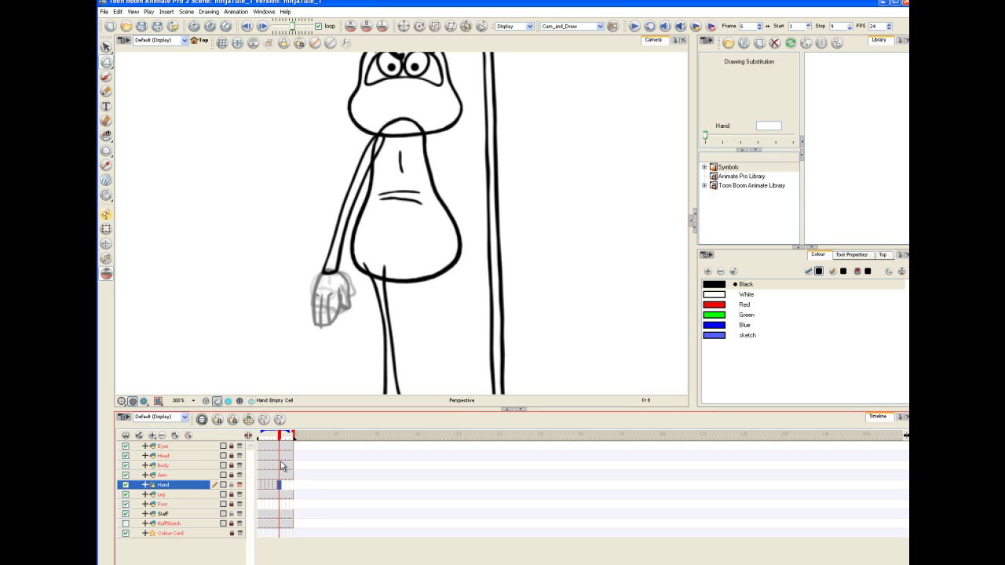
{"action": "left_click", "coordinate": [106, 76]}
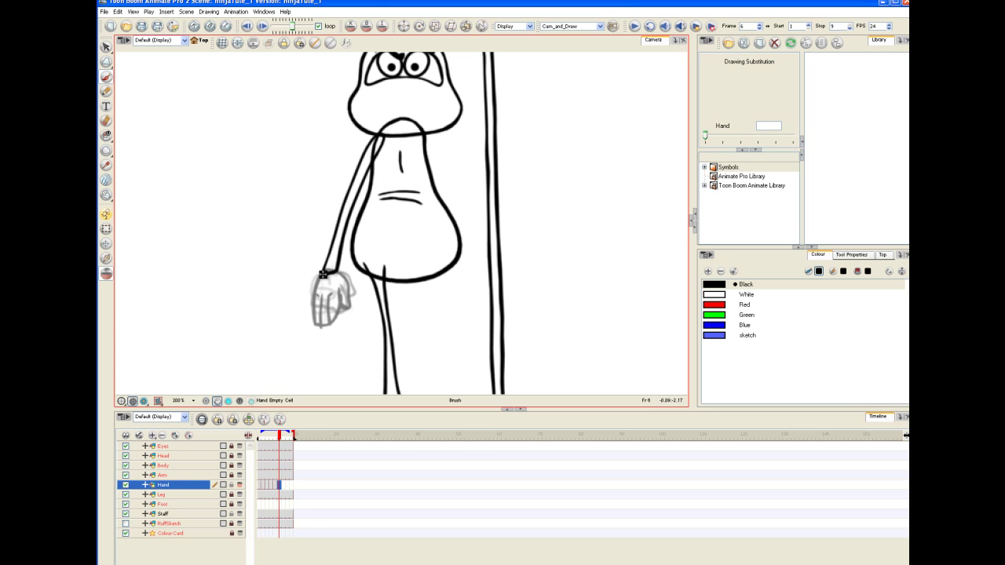
{"action": "left_click_drag", "start_coordinate": [316, 276], "coordinate": [320, 300]}
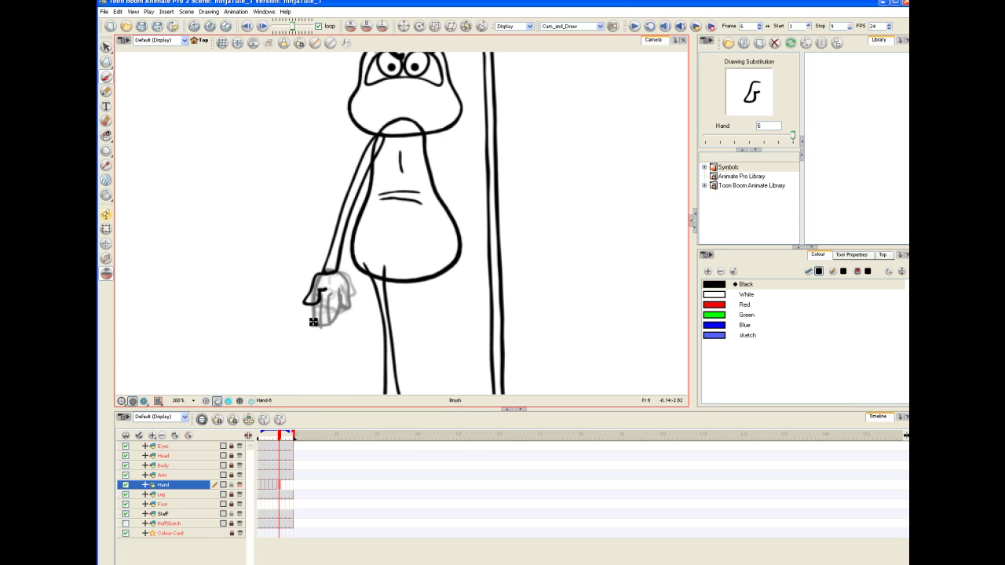
{"action": "mouse_move", "coordinate": [310, 300]}
{"action": "left_mouse_down"}
{"action": "mouse_move", "coordinate": [318, 325]}
{"action": "mouse_move", "coordinate": [343, 316]}
{"action": "left_mouse_up"}
{"action": "mouse_move", "coordinate": [339, 275]}
{"action": "left_mouse_down"}
{"action": "mouse_move", "coordinate": [328, 324]}
{"action": "mouse_move", "coordinate": [319, 322]}
{"action": "left_mouse_up"}
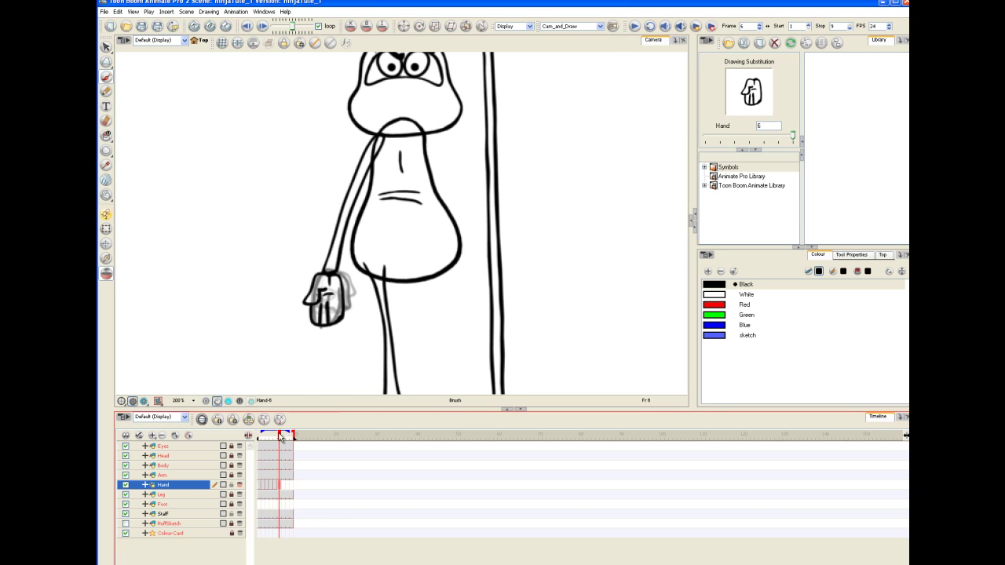
Ink the arm on Arm frame 2, undoing a stray front-edge stroke
{"action": "left_click_drag", "start_coordinate": [279, 437], "coordinate": [264, 444]}
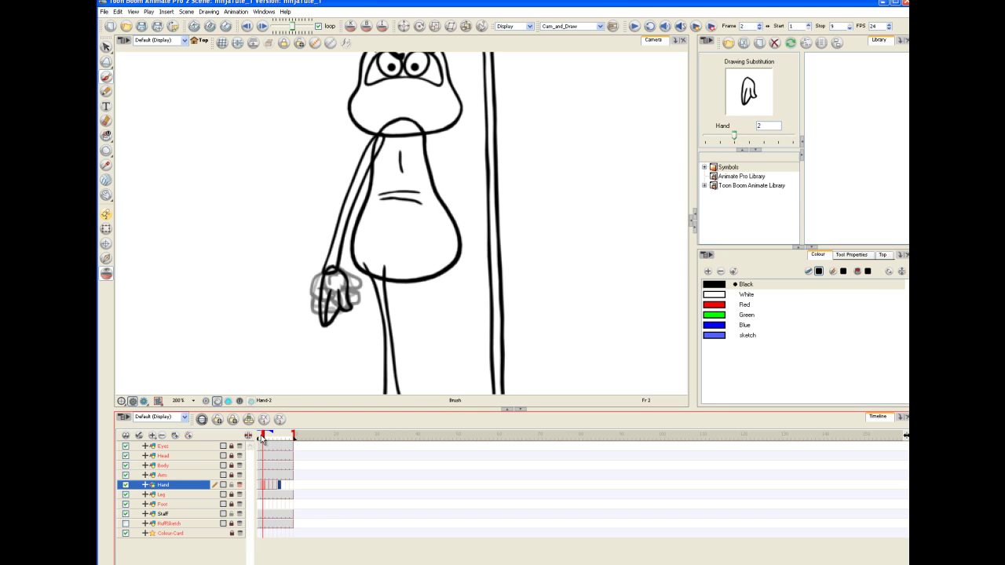
{"action": "left_click", "coordinate": [376, 135], "text": "ctrl+alt"}
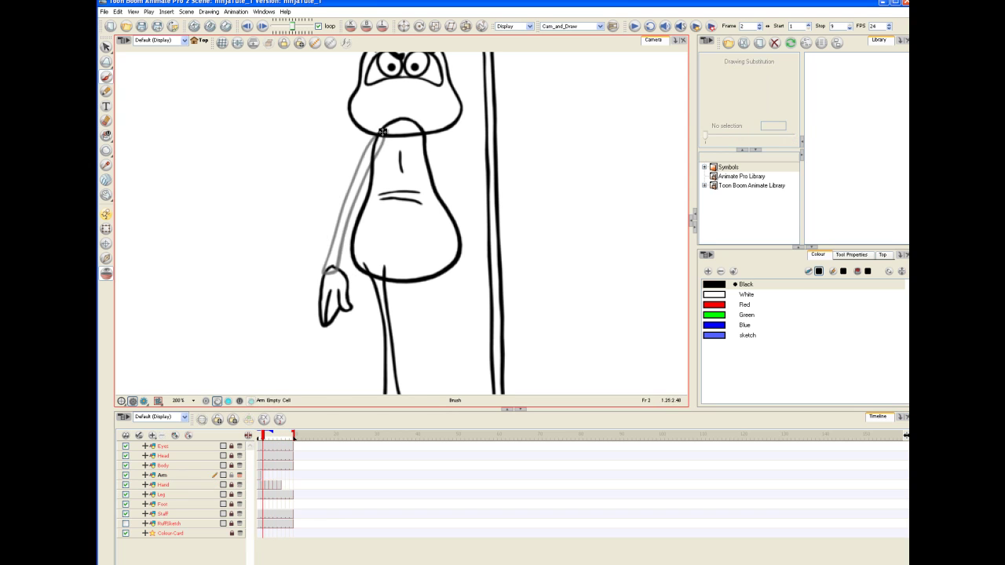
{"action": "left_click_drag", "start_coordinate": [316, 182], "coordinate": [377, 134]}
{"action": "left_click_drag", "start_coordinate": [329, 183], "coordinate": [381, 145]}
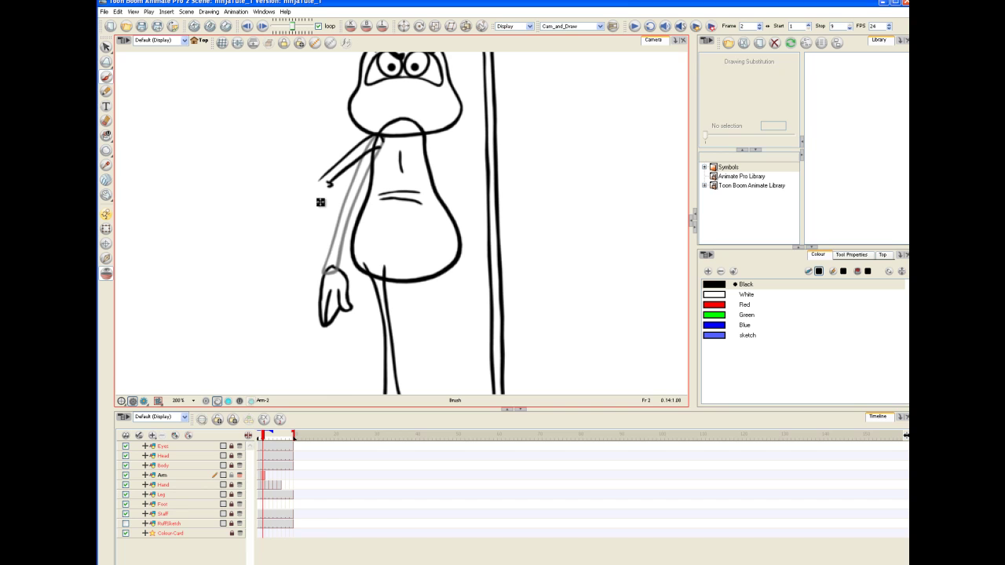
{"action": "mouse_move", "coordinate": [329, 259]}
{"action": "left_mouse_down"}
{"action": "mouse_move", "coordinate": [322, 179]}
{"action": "mouse_move", "coordinate": [340, 249]}
{"action": "left_mouse_up"}
{"action": "key", "text": "ctrl+z"}
Ink the arm bending out left and down on Arm frame 3
{"action": "left_click", "coordinate": [266, 474]}
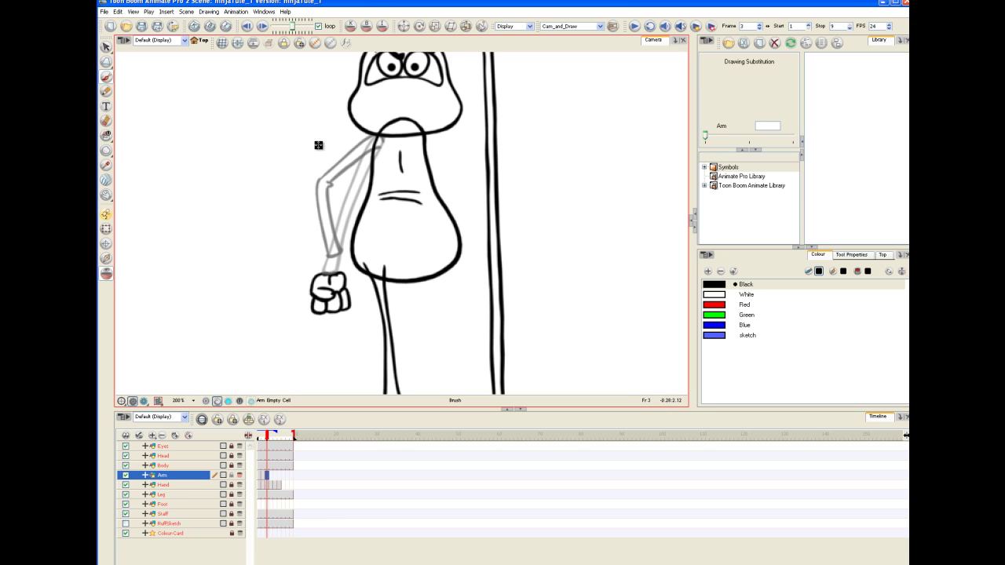
{"action": "left_click_drag", "start_coordinate": [319, 144], "coordinate": [377, 138]}
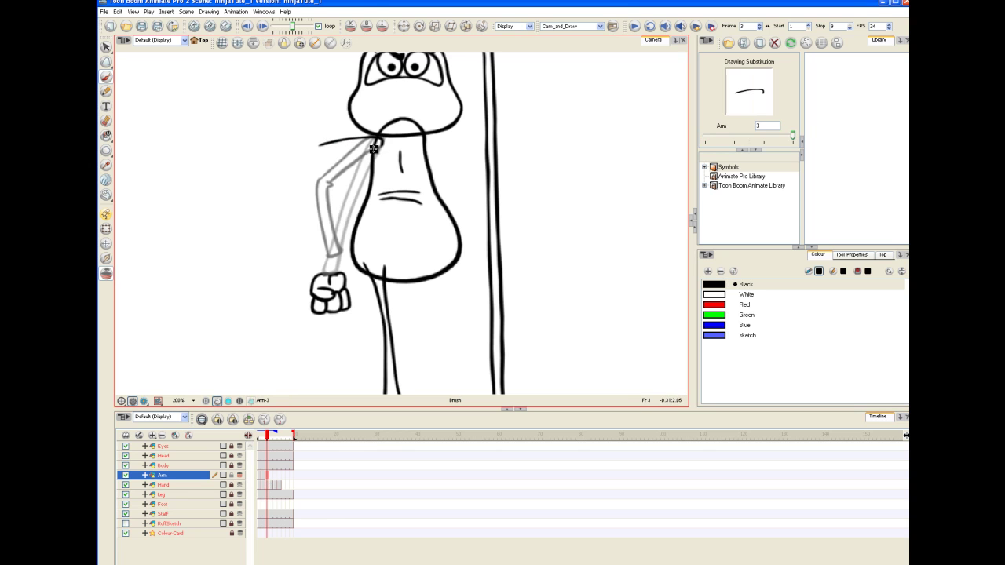
{"action": "left_click_drag", "start_coordinate": [321, 154], "coordinate": [379, 145]}
{"action": "left_click_drag", "start_coordinate": [313, 147], "coordinate": [312, 208]}
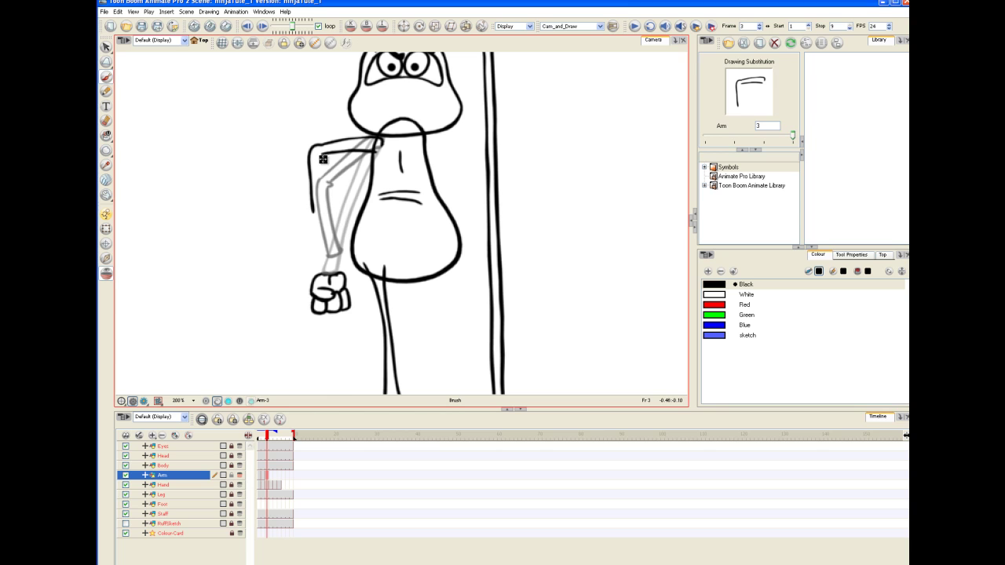
{"action": "left_click_drag", "start_coordinate": [321, 155], "coordinate": [322, 219]}
{"action": "left_click_drag", "start_coordinate": [312, 206], "coordinate": [320, 225]}
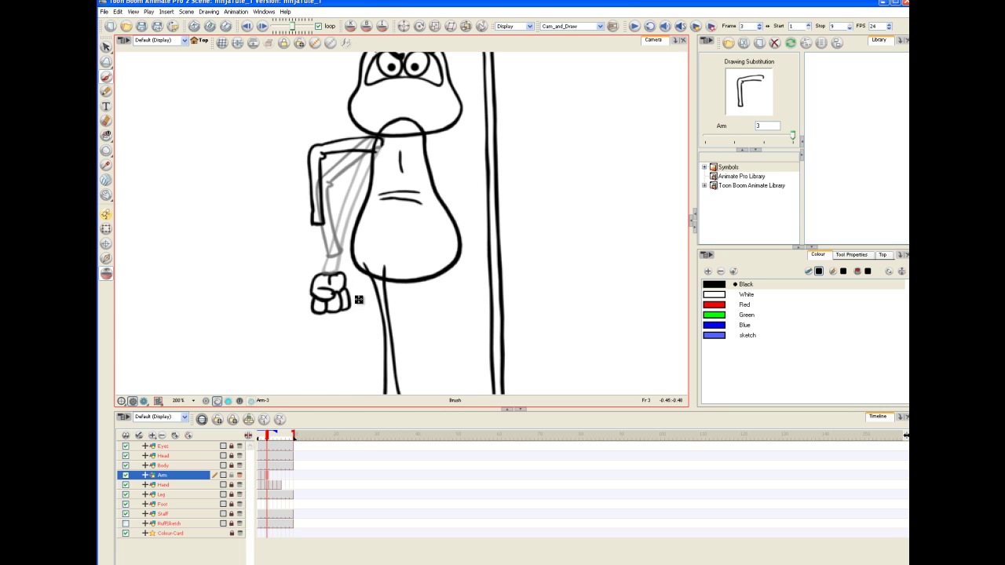
Ink Arm frame 4 with the upper arm out left and forearm folded back
{"action": "left_click", "coordinate": [270, 476]}
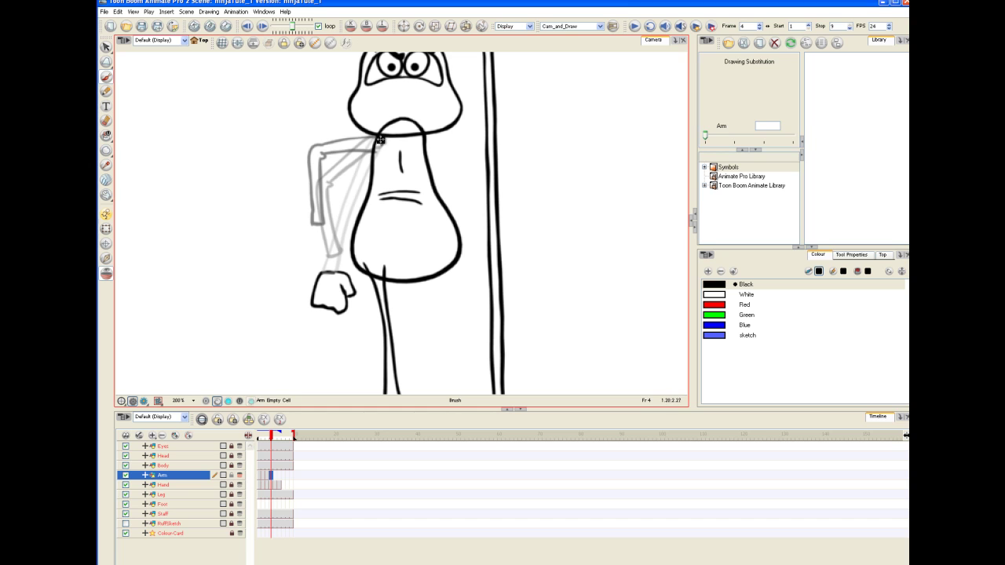
{"action": "left_click_drag", "start_coordinate": [314, 142], "coordinate": [382, 151]}
{"action": "mouse_move", "coordinate": [320, 152]}
{"action": "left_mouse_down"}
{"action": "mouse_move", "coordinate": [371, 151]}
{"action": "mouse_move", "coordinate": [325, 153]}
{"action": "left_mouse_up"}
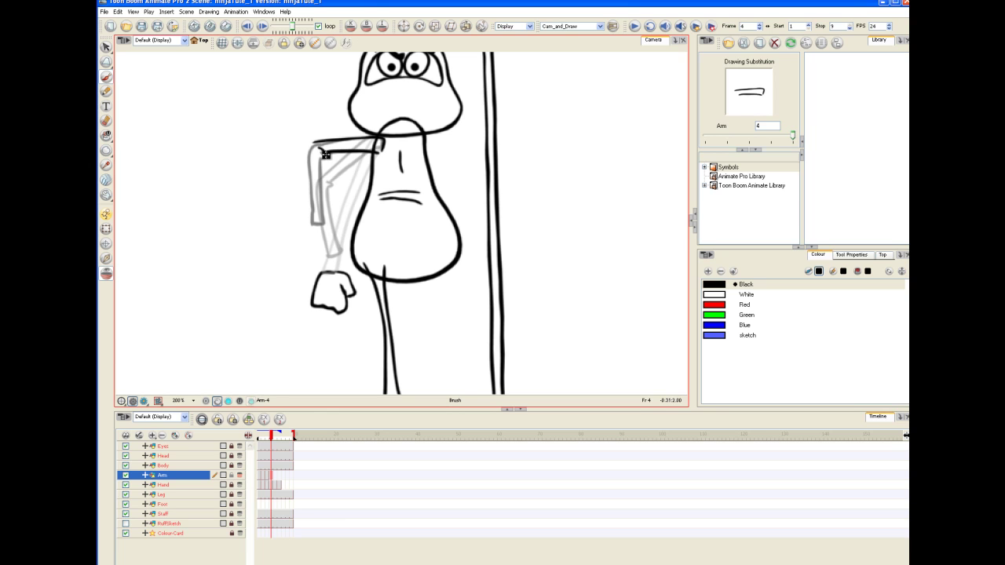
{"action": "mouse_move", "coordinate": [322, 155]}
{"action": "left_mouse_down"}
{"action": "mouse_move", "coordinate": [312, 144]}
{"action": "mouse_move", "coordinate": [357, 197]}
{"action": "left_mouse_up"}
{"action": "mouse_move", "coordinate": [320, 152]}
{"action": "left_mouse_down"}
{"action": "mouse_move", "coordinate": [360, 197]}
{"action": "mouse_move", "coordinate": [342, 191]}
{"action": "left_mouse_up"}
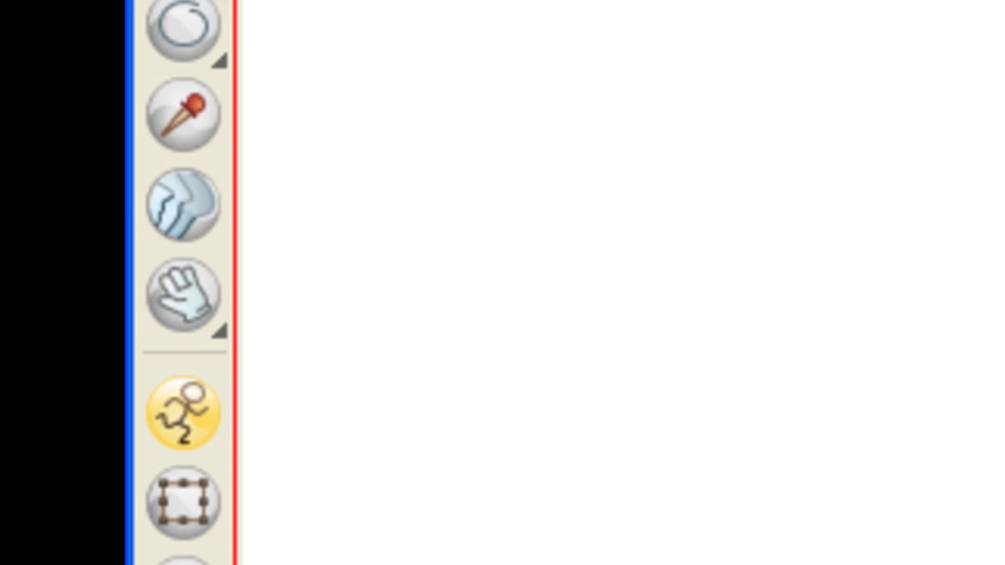
Look through the paint mode variants, then select the Leg layer
{"action": "left_click", "coordinate": [216, 16]}
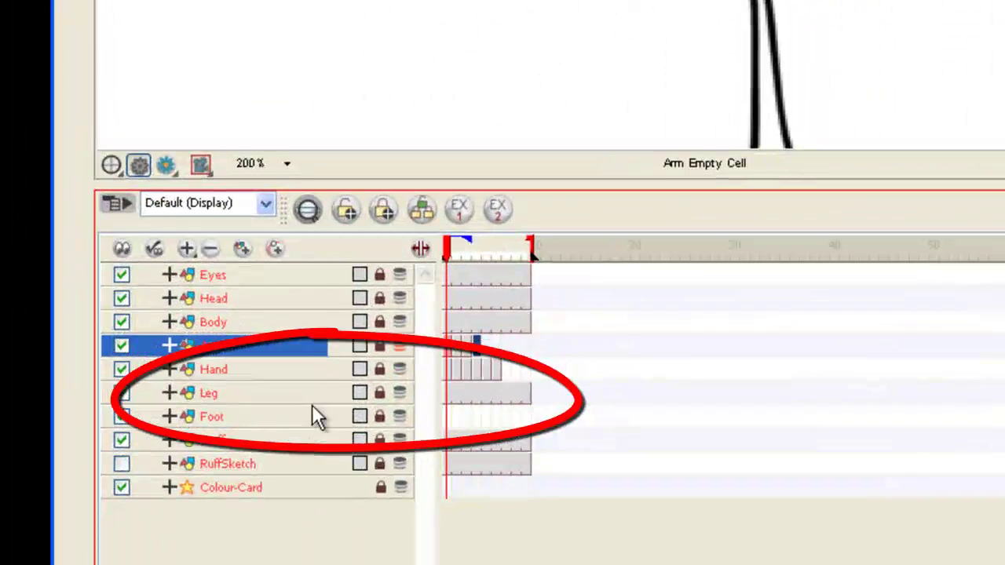
{"action": "left_click", "coordinate": [197, 495]}
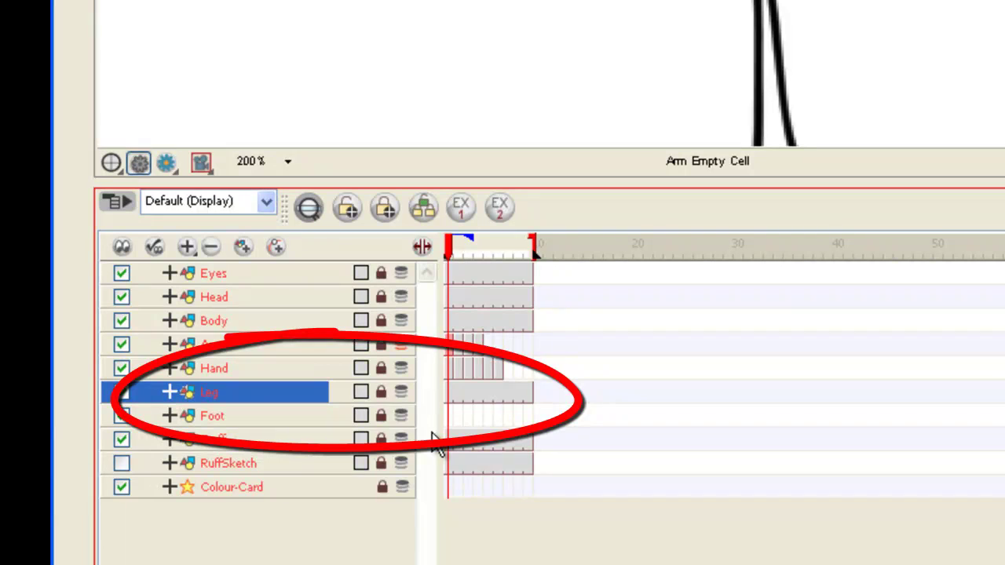
Unlock the Leg layer and clear its cells from frame 2 onward
{"action": "left_click", "coordinate": [381, 392]}
{"action": "left_click_drag", "start_coordinate": [454, 392], "coordinate": [541, 420]}
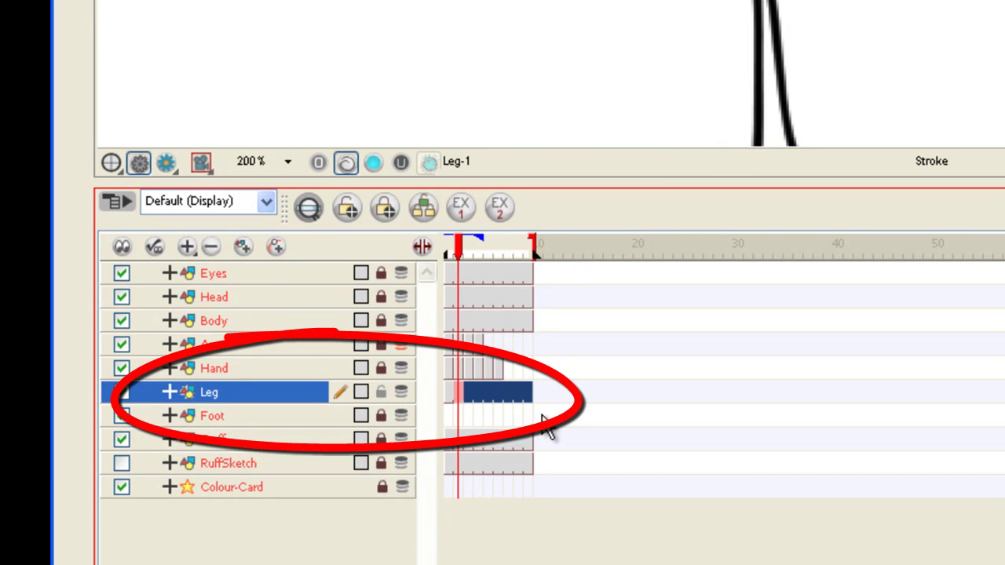
{"action": "key", "text": "Delete"}
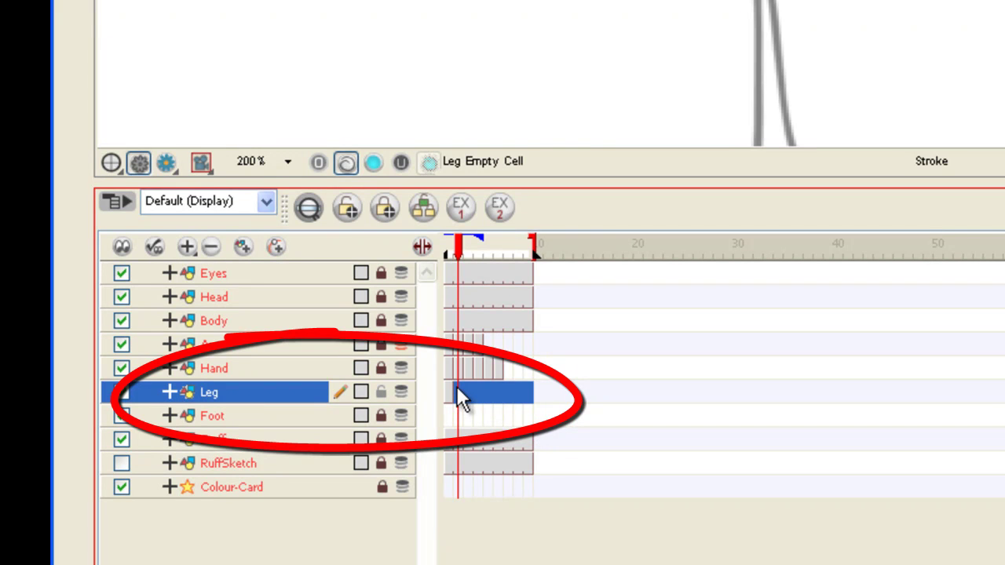
{"action": "left_click", "coordinate": [459, 397]}
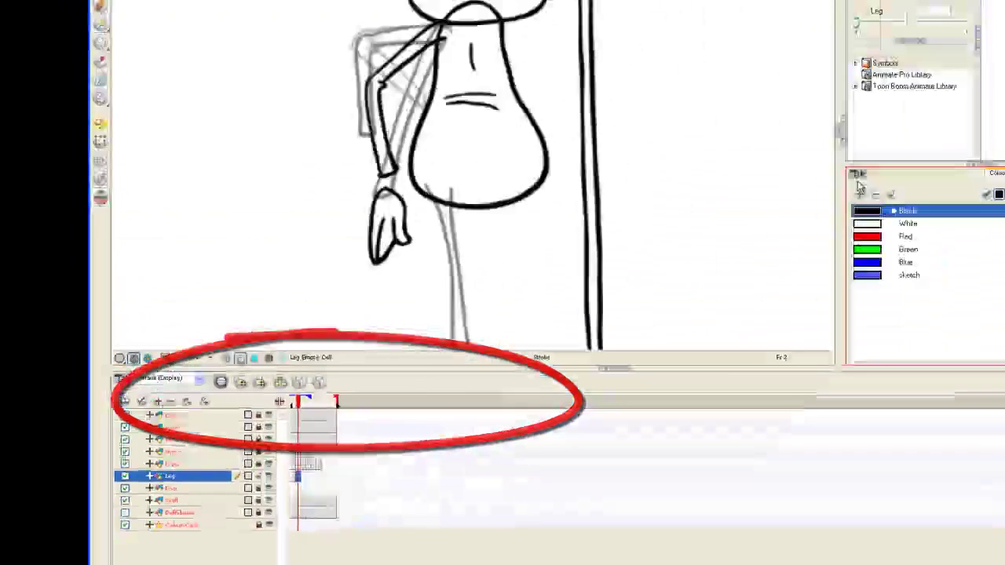
Ink Leg frame 2 as a bent leg with a long foot over the grey sketch
{"action": "mouse_move", "coordinate": [542, 336]}
{"action": "left_mouse_down"}
{"action": "mouse_move", "coordinate": [535, 275]}
{"action": "mouse_move", "coordinate": [565, 370]}
{"action": "left_mouse_up"}
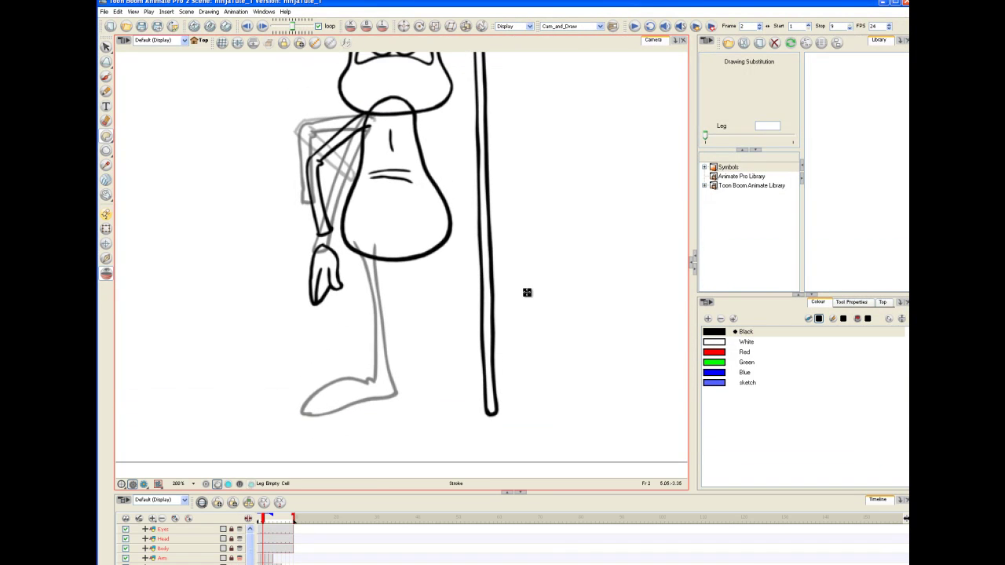
{"action": "left_click_drag", "start_coordinate": [552, 322], "coordinate": [578, 370]}
{"action": "key", "text": "alt+b"}
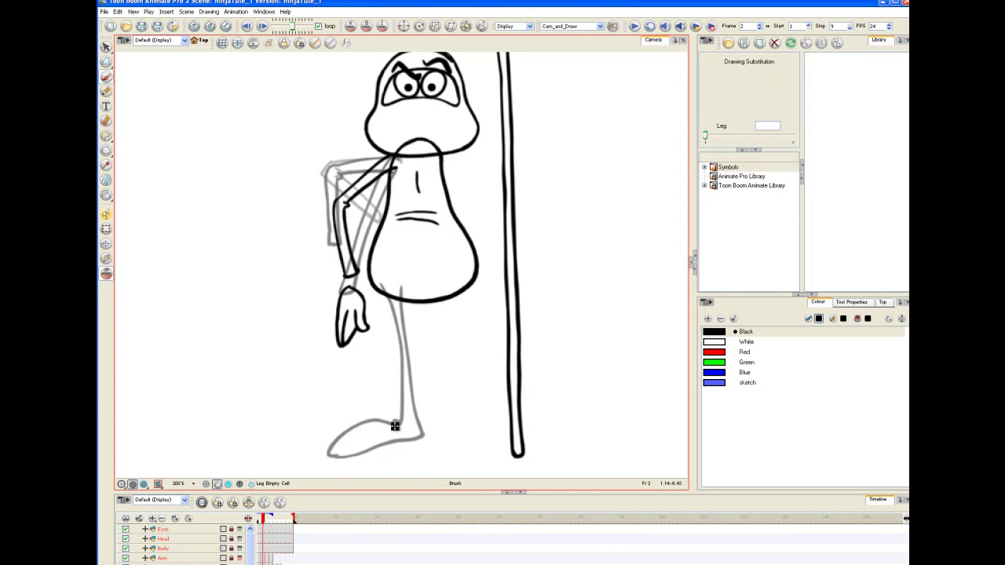
{"action": "mouse_move", "coordinate": [388, 423]}
{"action": "left_mouse_down"}
{"action": "mouse_move", "coordinate": [347, 432]}
{"action": "mouse_move", "coordinate": [325, 459]}
{"action": "mouse_move", "coordinate": [414, 440]}
{"action": "mouse_move", "coordinate": [422, 424]}
{"action": "left_mouse_up"}
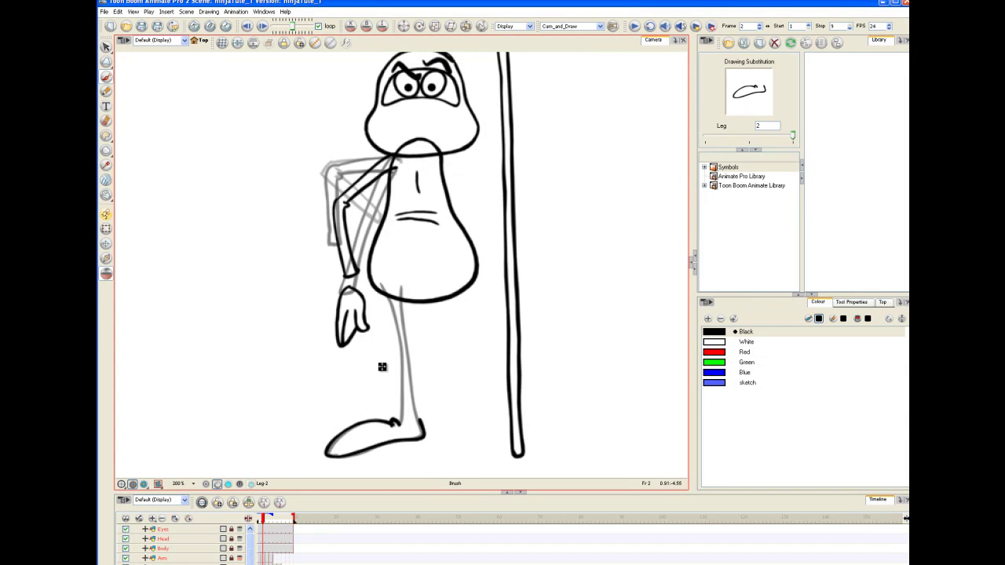
{"action": "left_click_drag", "start_coordinate": [370, 354], "coordinate": [402, 428]}
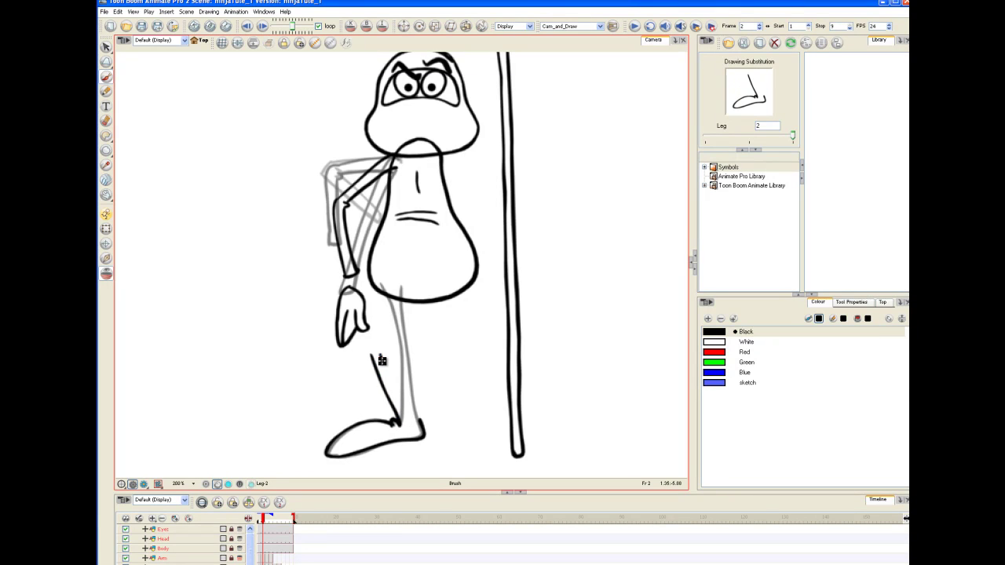
{"action": "left_click_drag", "start_coordinate": [390, 379], "coordinate": [407, 406]}
{"action": "mouse_move", "coordinate": [374, 349]}
{"action": "left_mouse_down"}
{"action": "mouse_move", "coordinate": [404, 301]}
{"action": "mouse_move", "coordinate": [388, 343]}
{"action": "left_mouse_up"}
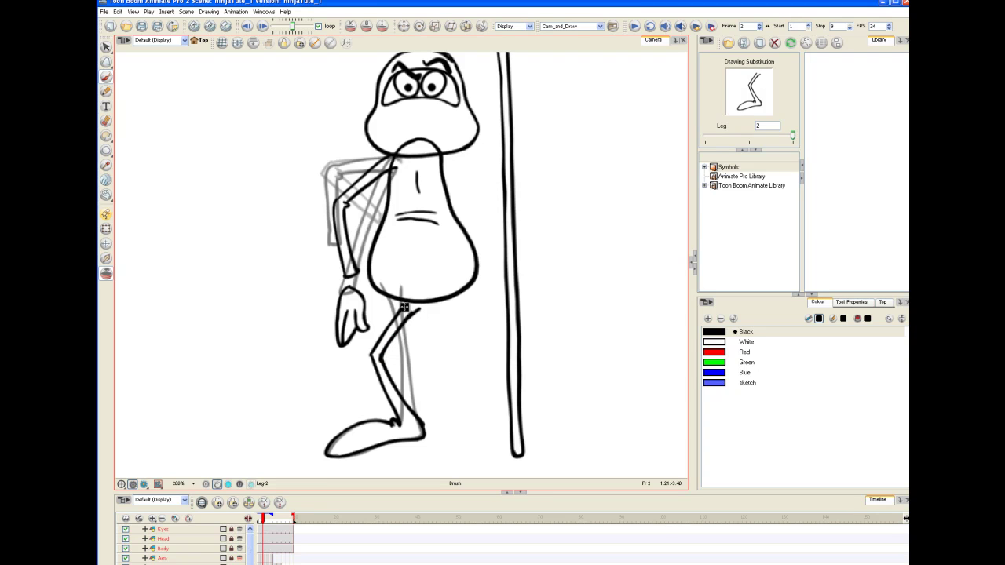
{"action": "left_click_drag", "start_coordinate": [404, 303], "coordinate": [402, 286]}
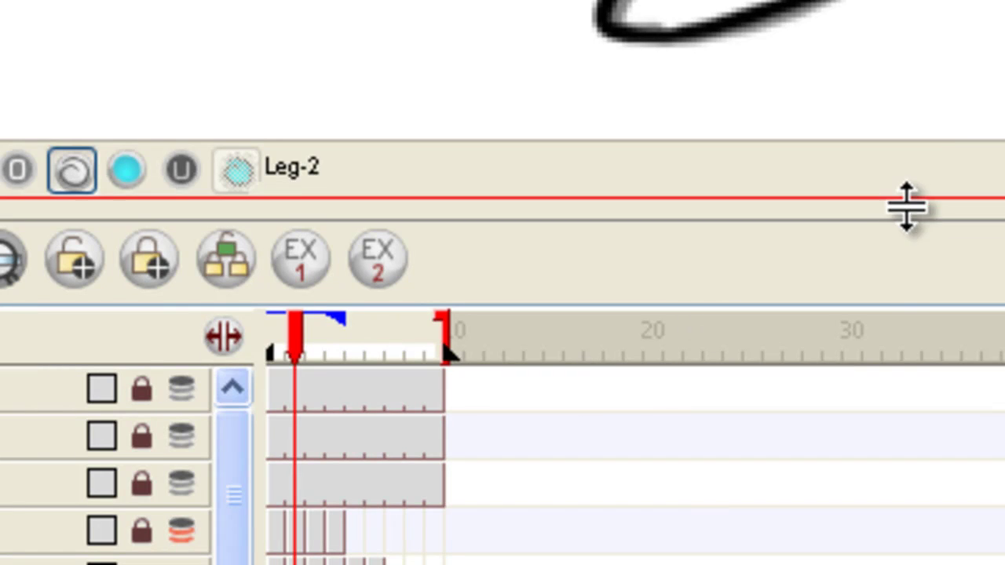
{"action": "left_click_drag", "start_coordinate": [906, 201], "coordinate": [911, 50]}
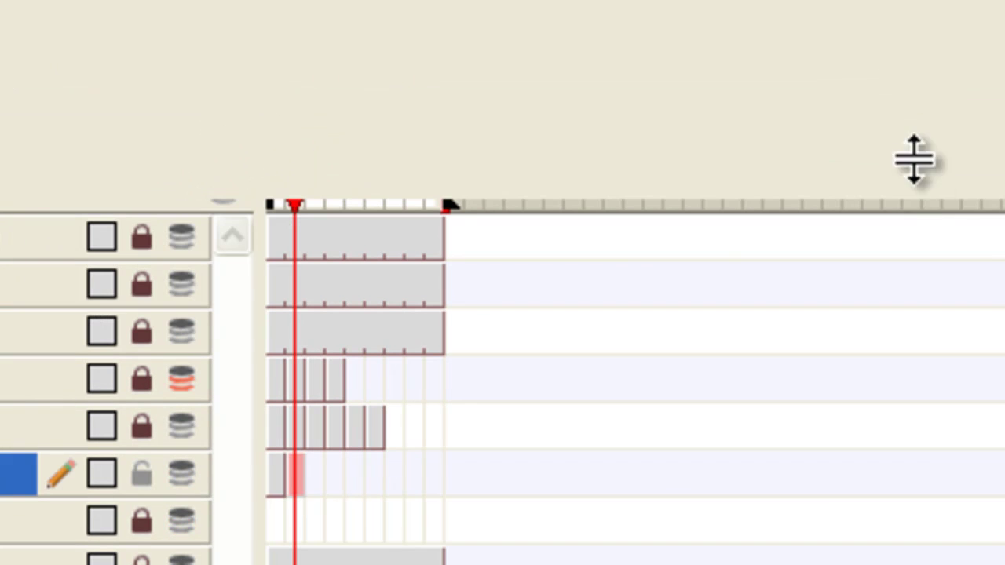
Trace the foot, lower and upper leg with the knee bent forward on Leg frame 3
{"action": "left_click", "coordinate": [314, 487]}
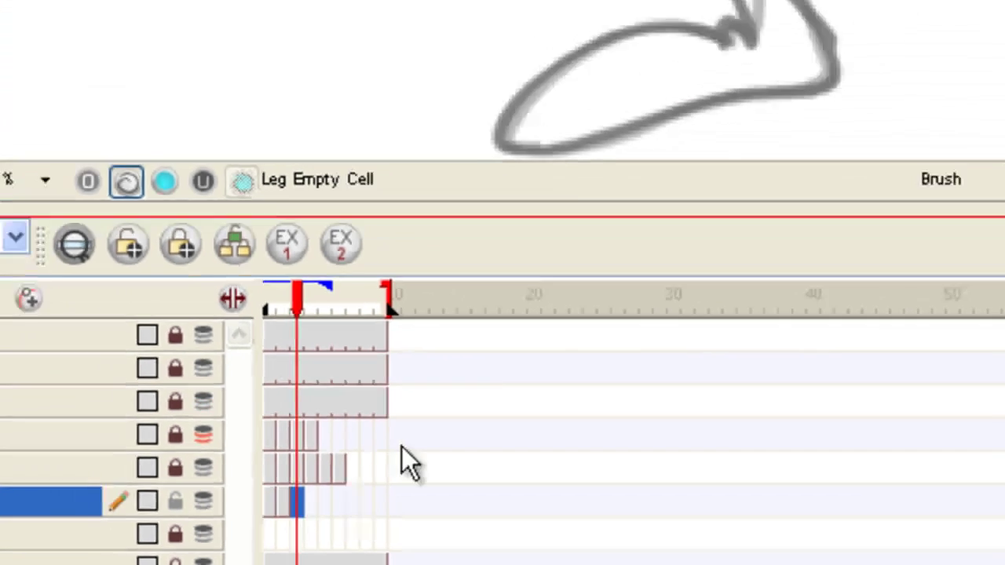
{"action": "left_click_drag", "start_coordinate": [470, 403], "coordinate": [475, 341]}
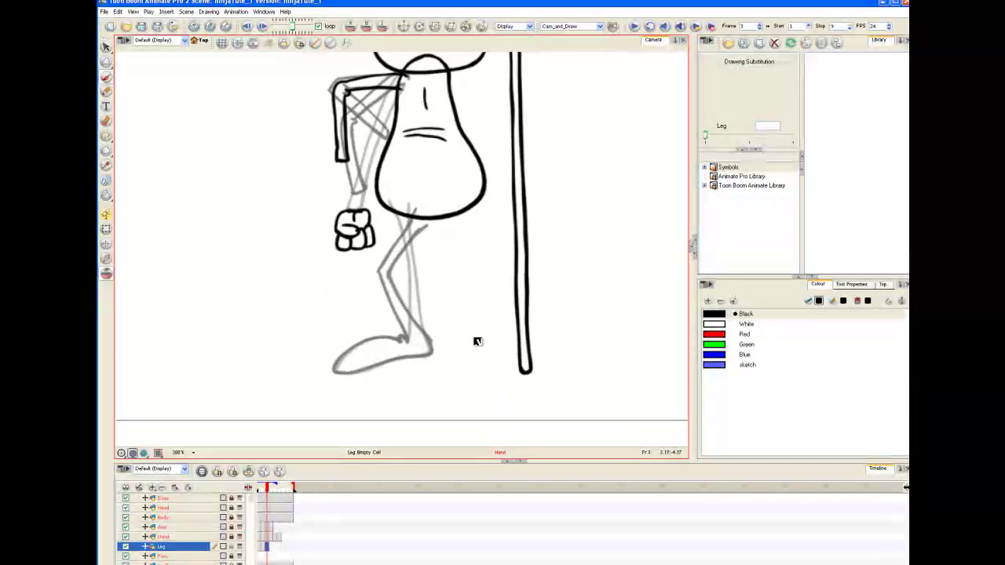
{"action": "mouse_move", "coordinate": [400, 341]}
{"action": "left_mouse_down"}
{"action": "mouse_move", "coordinate": [362, 339]}
{"action": "mouse_move", "coordinate": [334, 367]}
{"action": "mouse_move", "coordinate": [430, 356]}
{"action": "mouse_move", "coordinate": [415, 331]}
{"action": "left_mouse_up"}
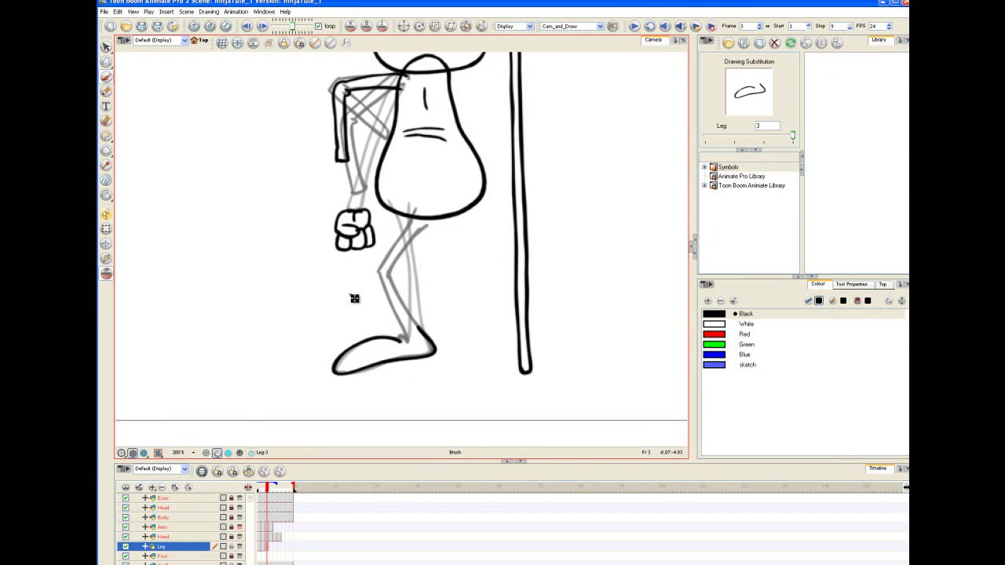
{"action": "mouse_move", "coordinate": [354, 298]}
{"action": "left_mouse_down"}
{"action": "mouse_move", "coordinate": [409, 333]}
{"action": "mouse_move", "coordinate": [407, 342]}
{"action": "left_mouse_up"}
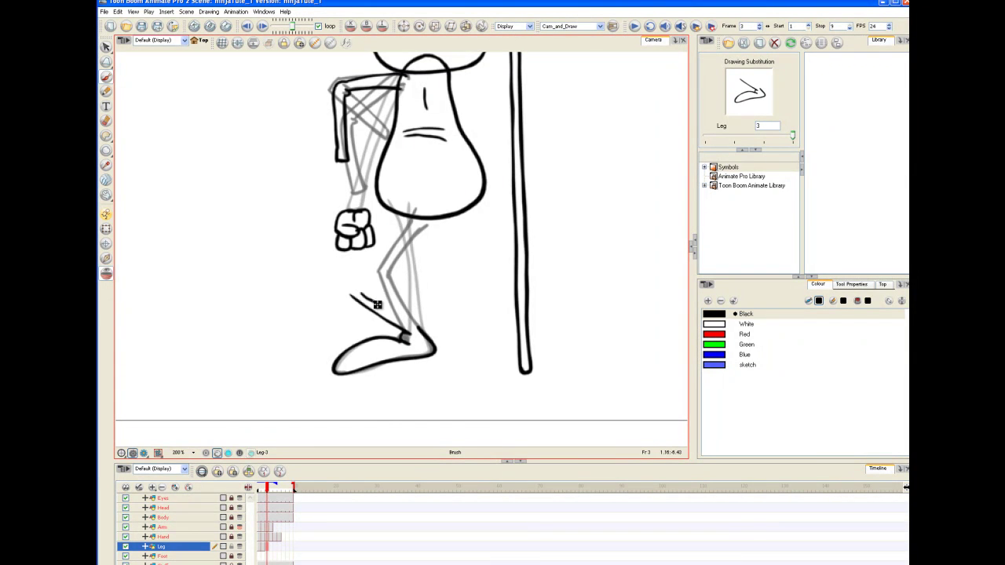
{"action": "left_click_drag", "start_coordinate": [378, 304], "coordinate": [429, 336]}
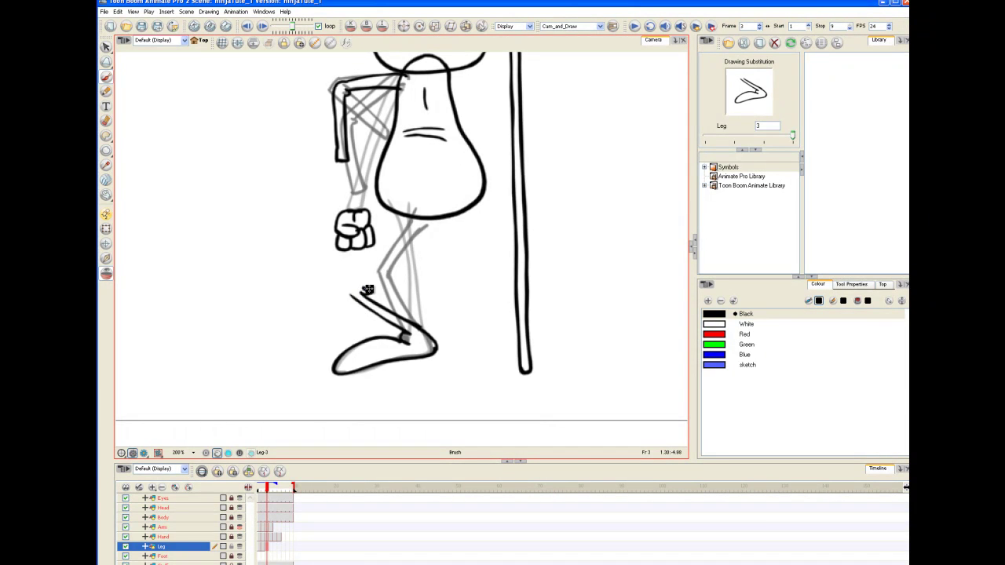
{"action": "left_click_drag", "start_coordinate": [367, 290], "coordinate": [363, 296]}
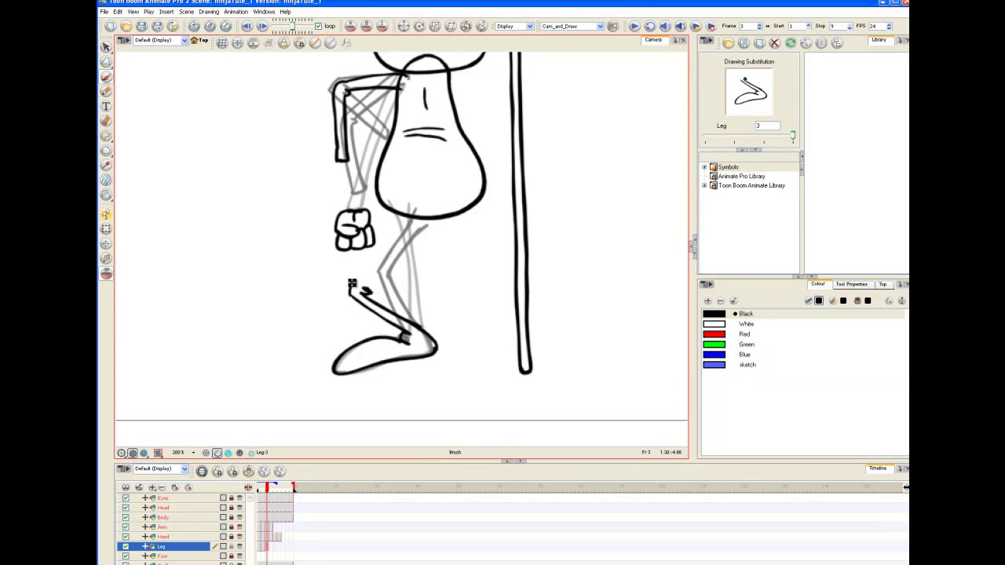
{"action": "left_click_drag", "start_coordinate": [411, 243], "coordinate": [347, 288]}
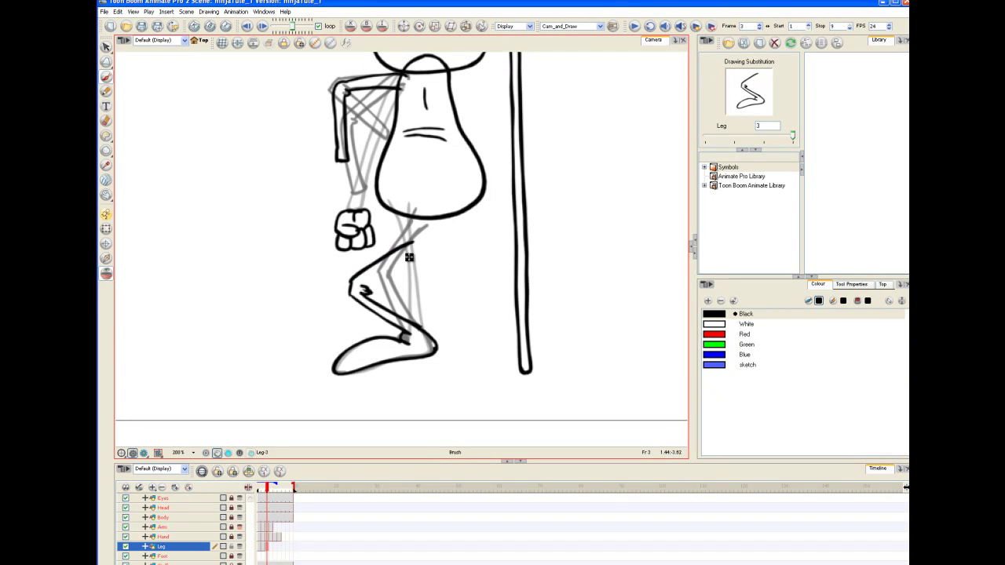
{"action": "left_click_drag", "start_coordinate": [410, 255], "coordinate": [366, 281]}
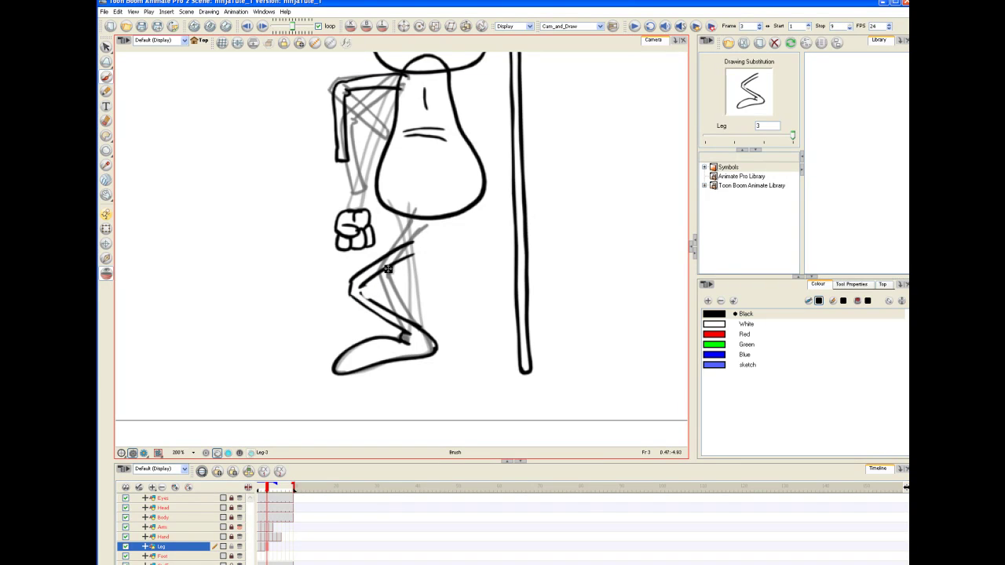
{"action": "left_click", "coordinate": [387, 264]}
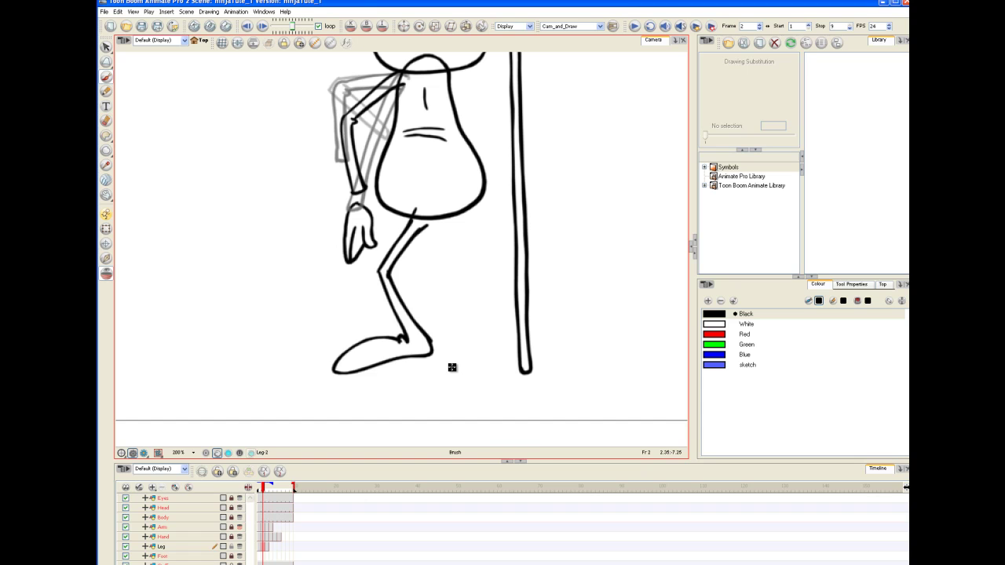
Paste a copy of the frame 1 straight leg into Leg frame 4, rotated out sideways to the left
{"action": "left_click", "coordinate": [267, 546]}
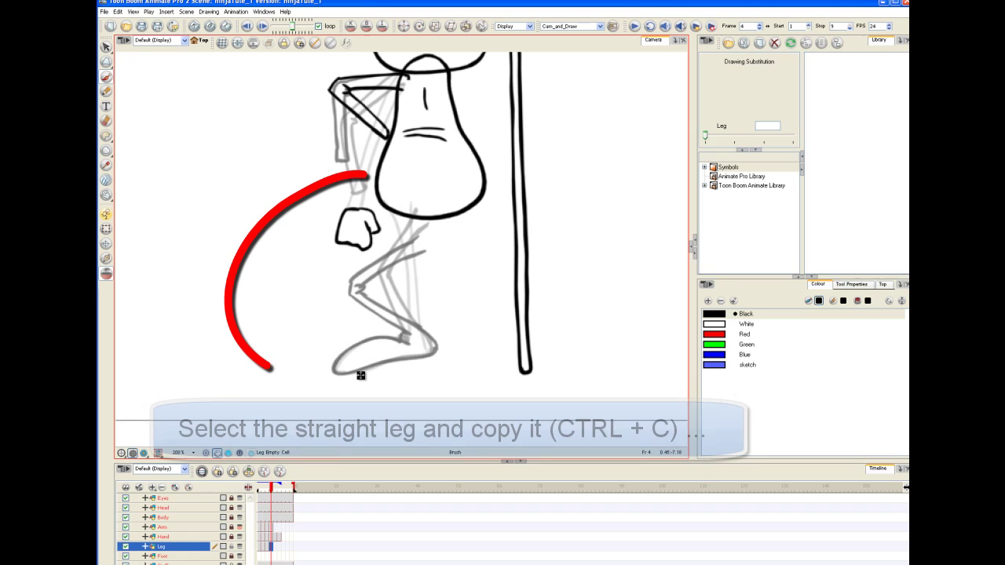
{"action": "left_click", "coordinate": [261, 546]}
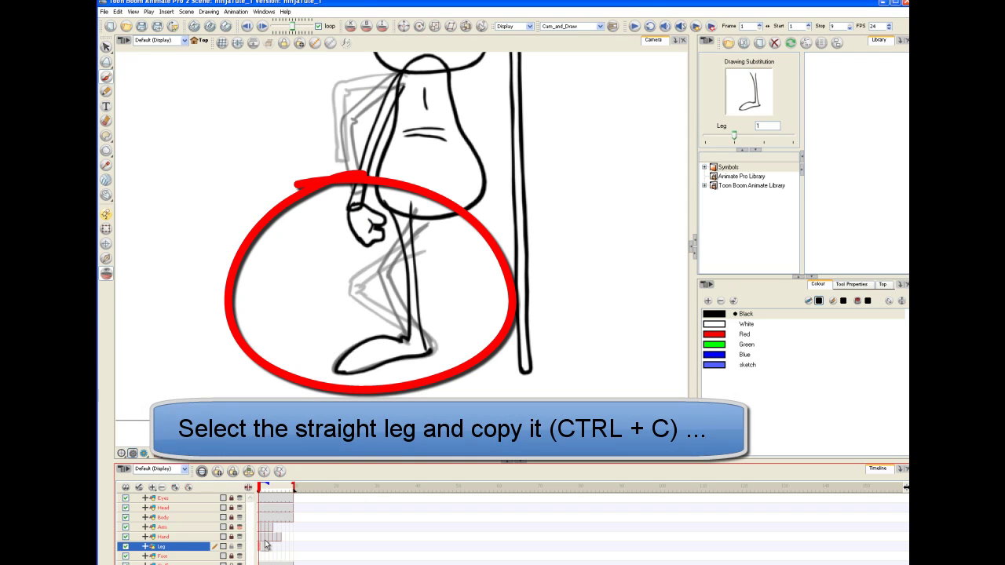
{"action": "left_click", "coordinate": [460, 353]}
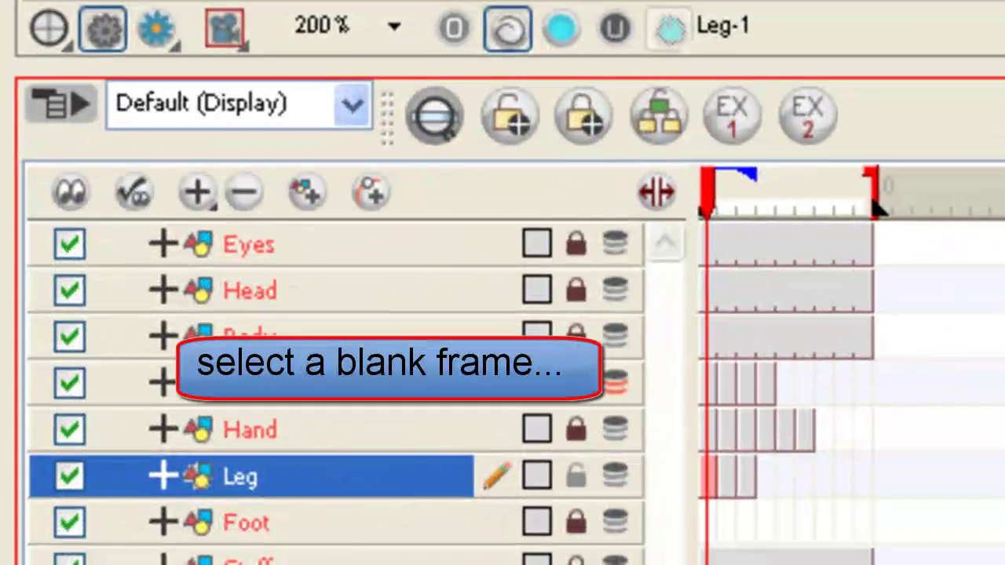
{"action": "left_click", "coordinate": [778, 475]}
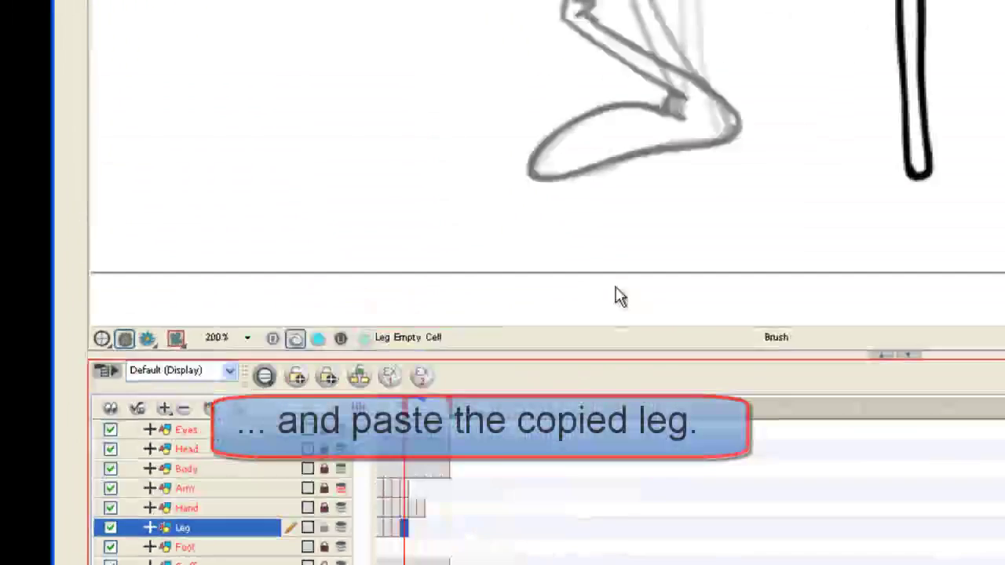
{"action": "key", "text": "ctrl+v"}
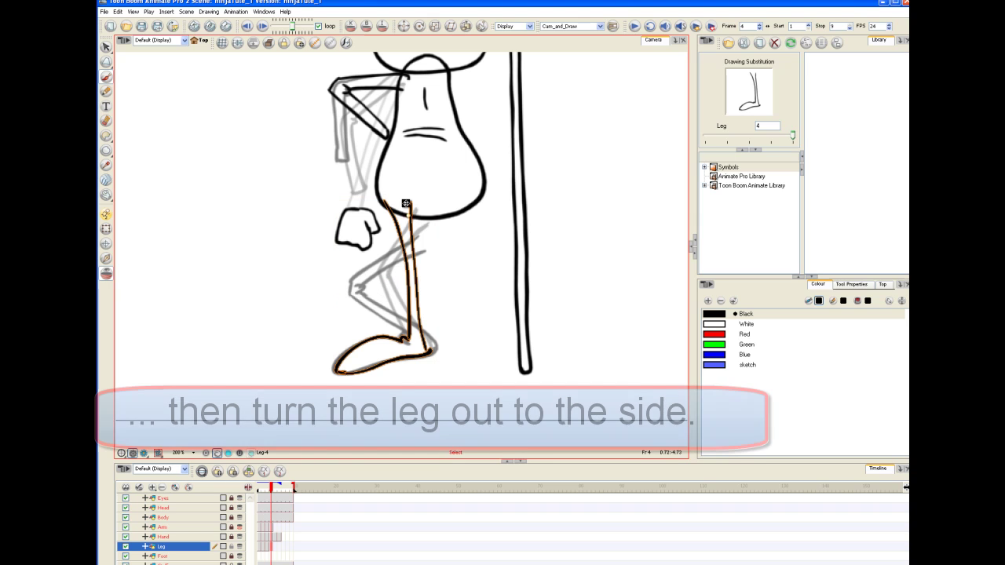
{"action": "left_click_drag", "start_coordinate": [438, 383], "coordinate": [300, 310]}
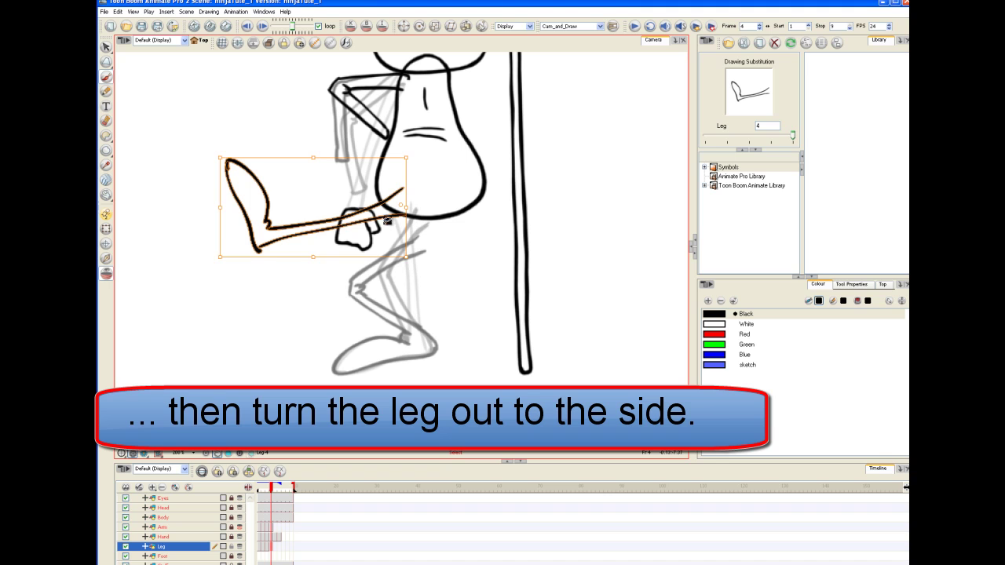
{"action": "left_click_drag", "start_coordinate": [395, 190], "coordinate": [395, 190]}
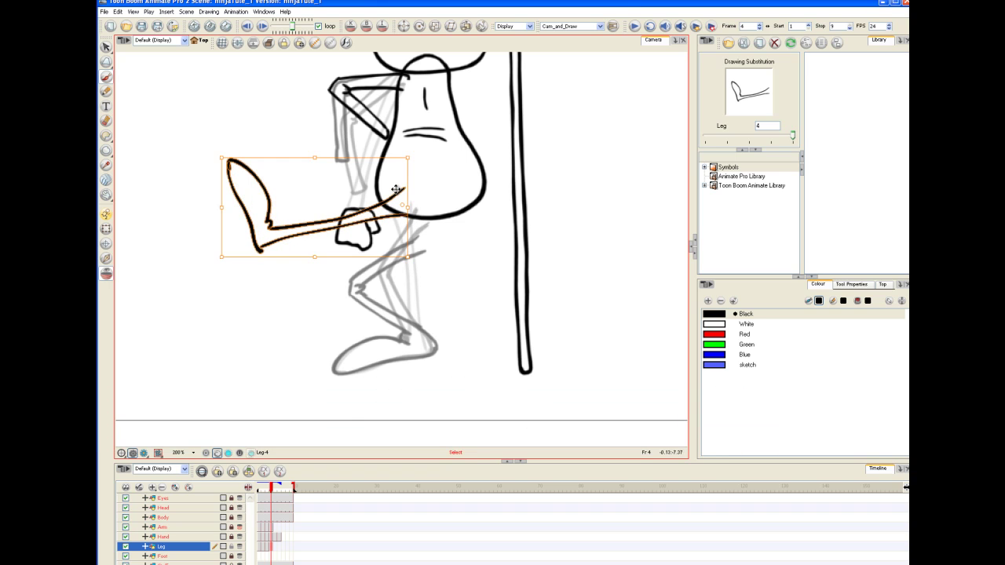
{"action": "key", "text": "alt+t"}
Remove the original foot from the rotated leg on frame 4
{"action": "left_click_drag", "start_coordinate": [298, 195], "coordinate": [202, 291]}
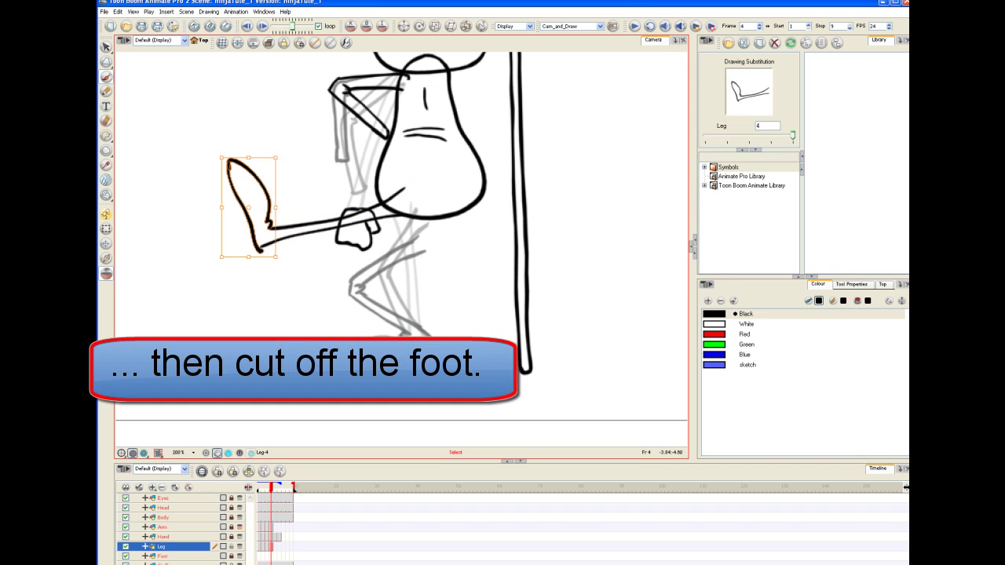
{"action": "key", "text": "ctrl+x"}
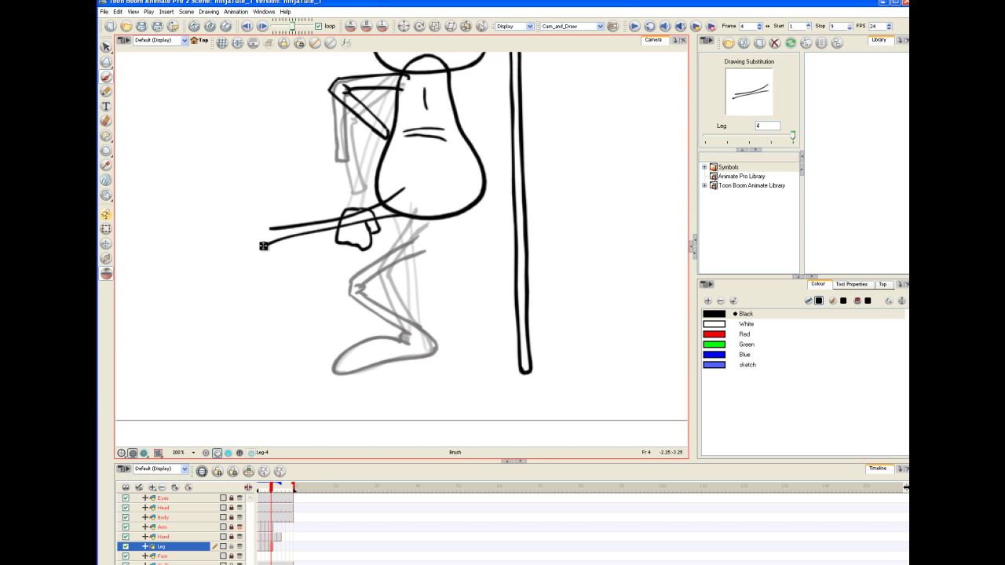
{"action": "key", "text": "Delete"}
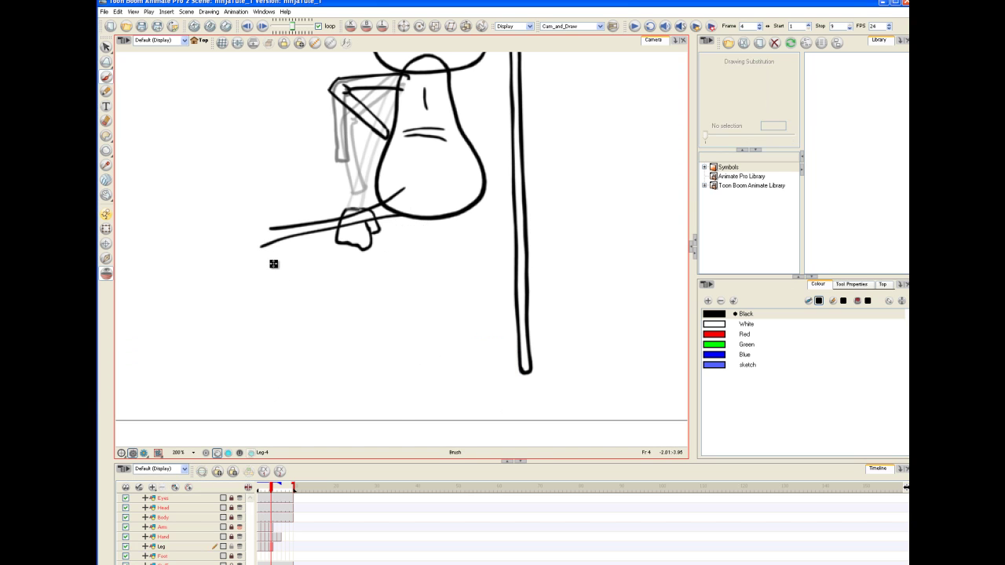
Brush a new downward-bent foot onto the end of the sideways leg
{"action": "left_click", "coordinate": [270, 547]}
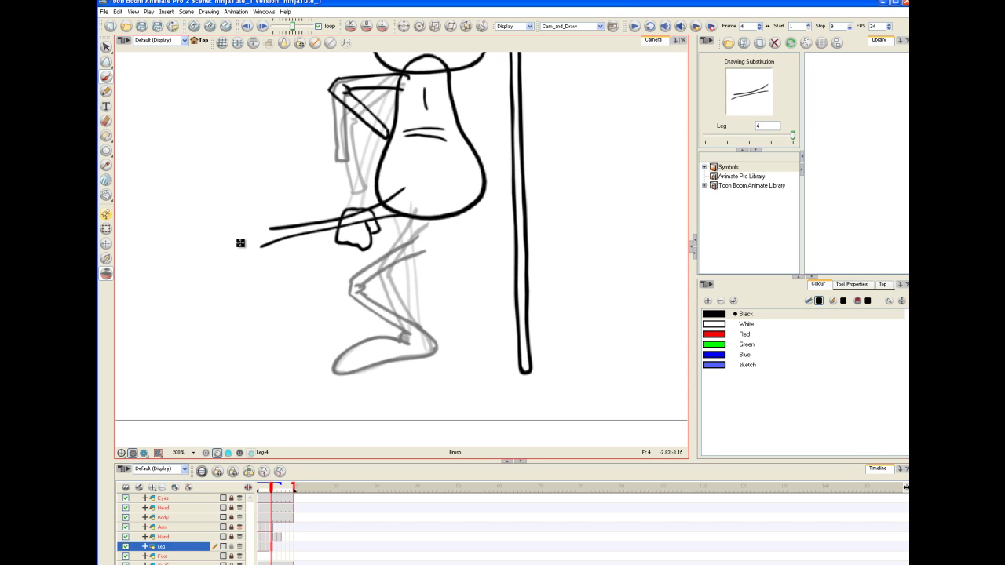
{"action": "mouse_move", "coordinate": [240, 244]}
{"action": "left_mouse_down"}
{"action": "mouse_move", "coordinate": [253, 227]}
{"action": "mouse_move", "coordinate": [283, 226]}
{"action": "left_mouse_up"}
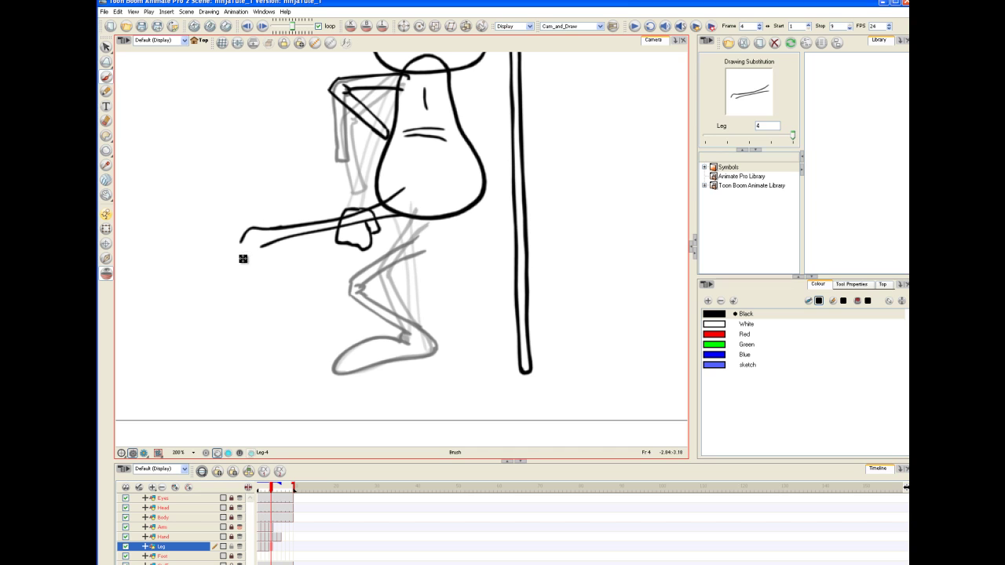
{"action": "left_click_drag", "start_coordinate": [253, 287], "coordinate": [239, 236]}
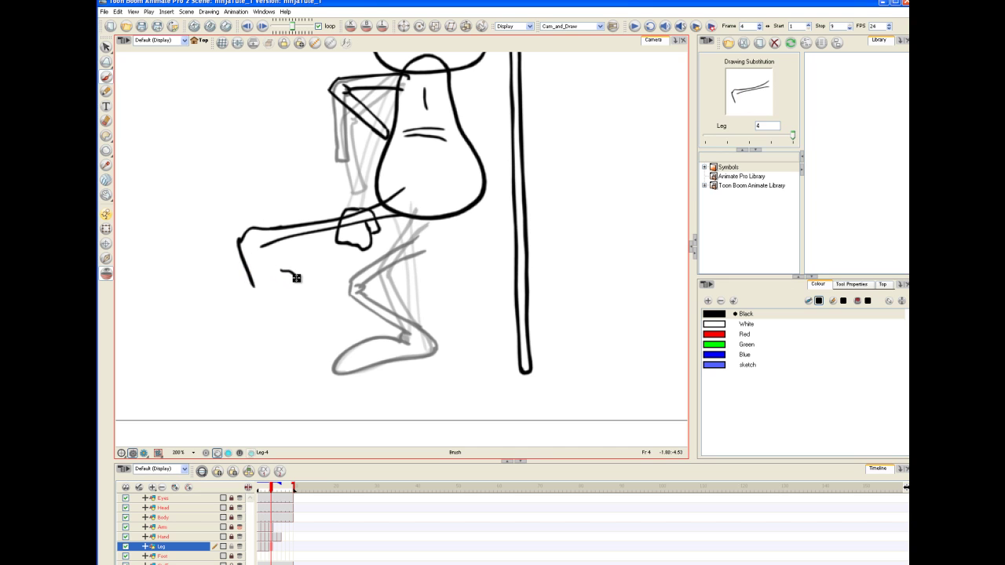
{"action": "left_click_drag", "start_coordinate": [285, 282], "coordinate": [252, 287]}
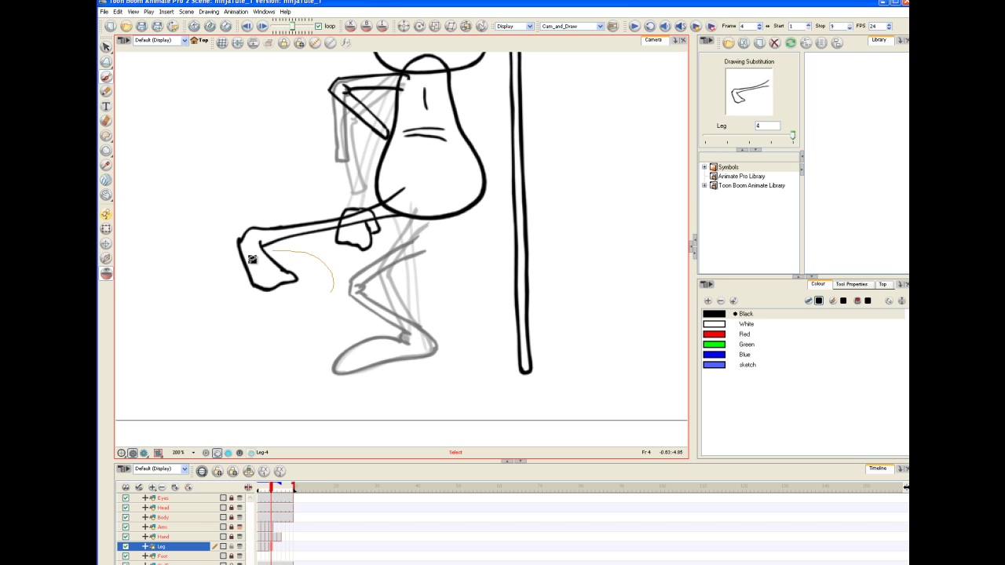
Skew the kicking leg's new foot into perspective, then fit the whole standing character in view
{"action": "left_click", "coordinate": [106, 62]}
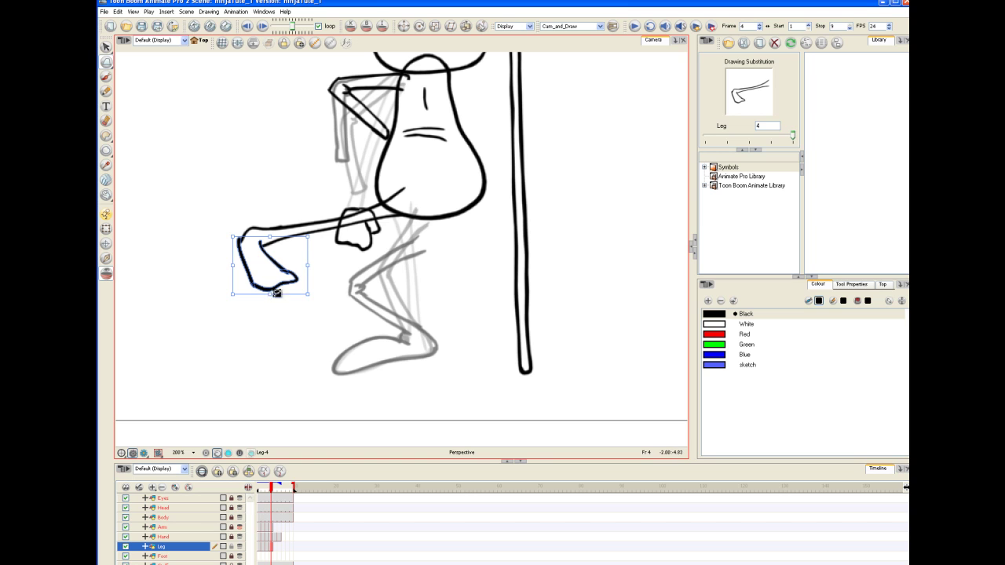
{"action": "left_click_drag", "start_coordinate": [234, 297], "coordinate": [227, 300]}
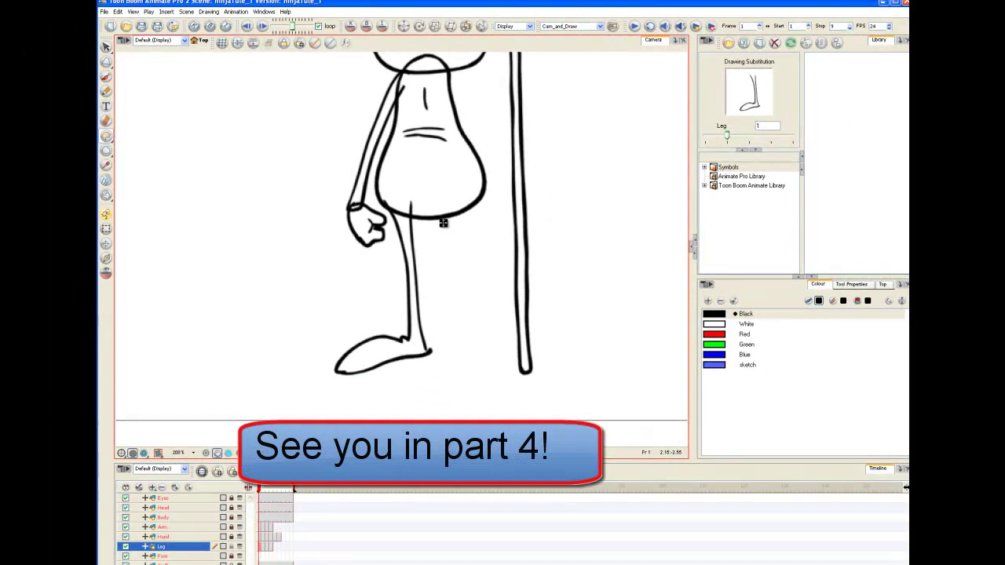
{"action": "key", "text": "shift+m"}
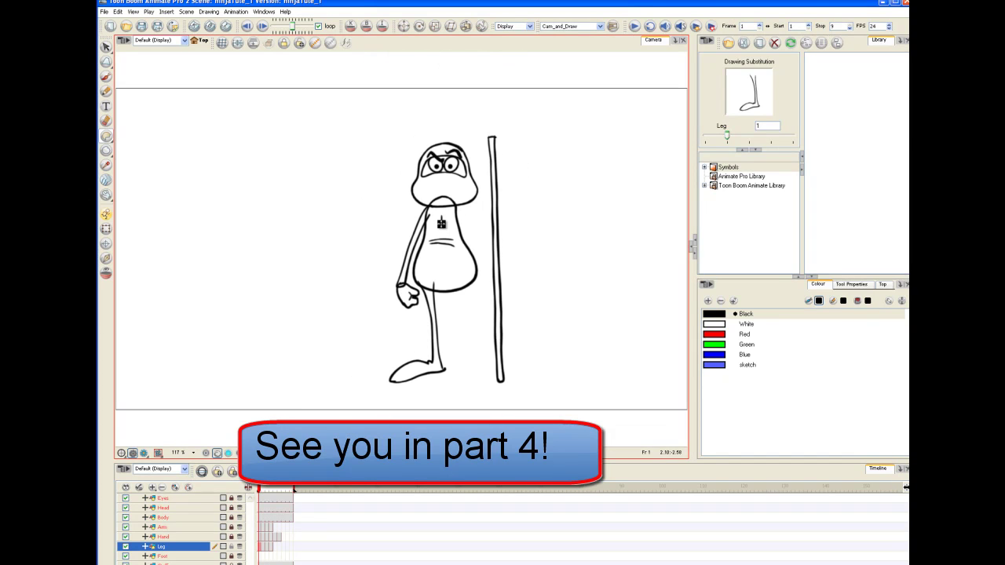